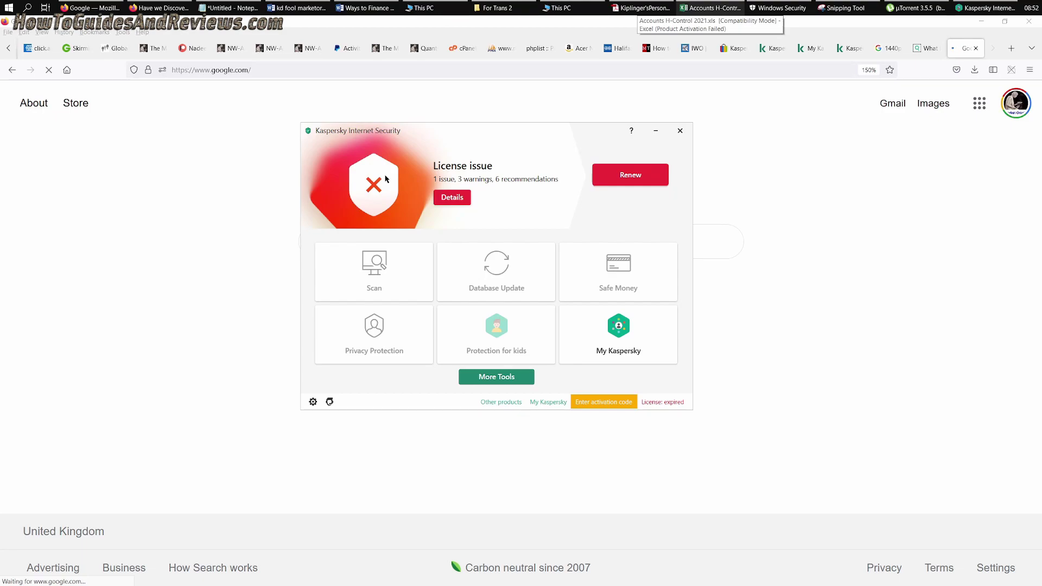
Open the Kaspersky Internet Security licence details, then expand and collapse the My devices list.
left_click(667, 402)
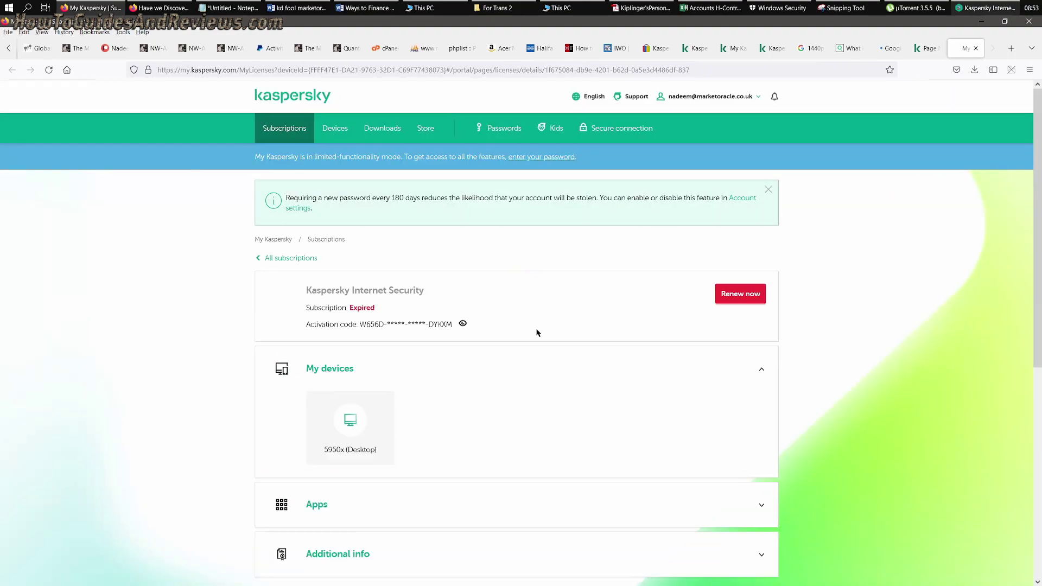
left_click(535, 373)
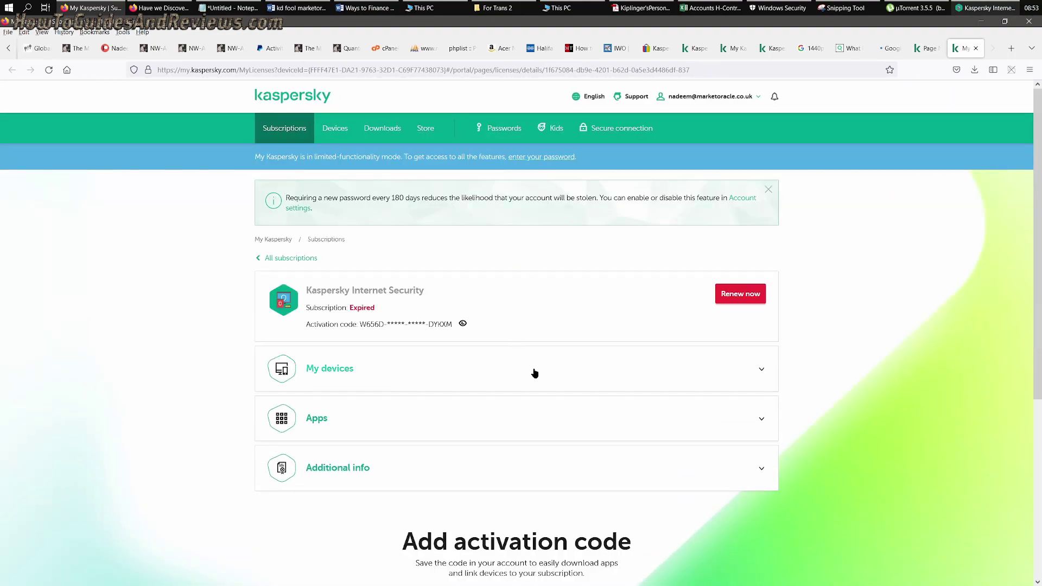
left_click(351, 378)
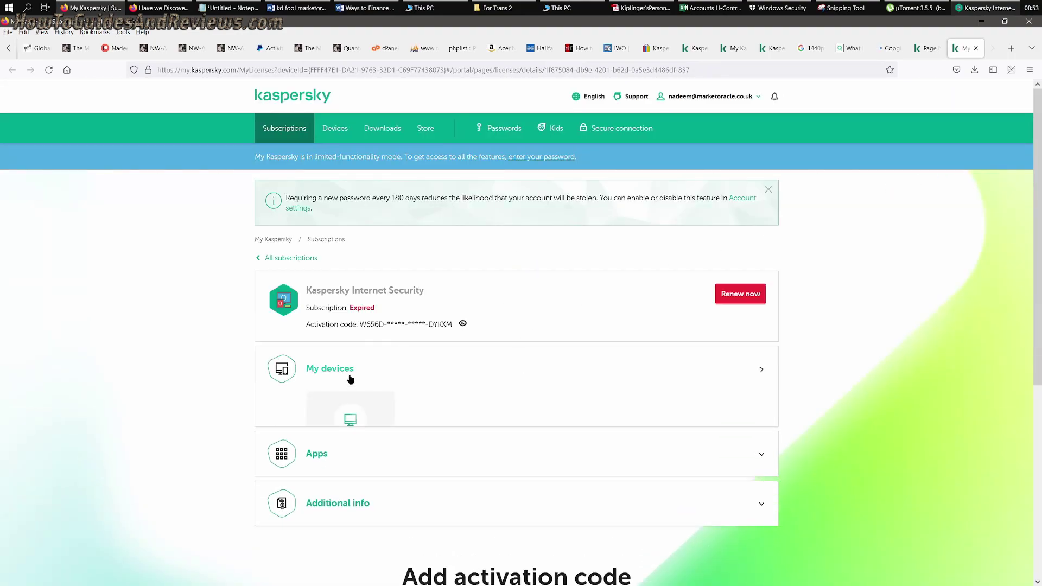
left_click(350, 376)
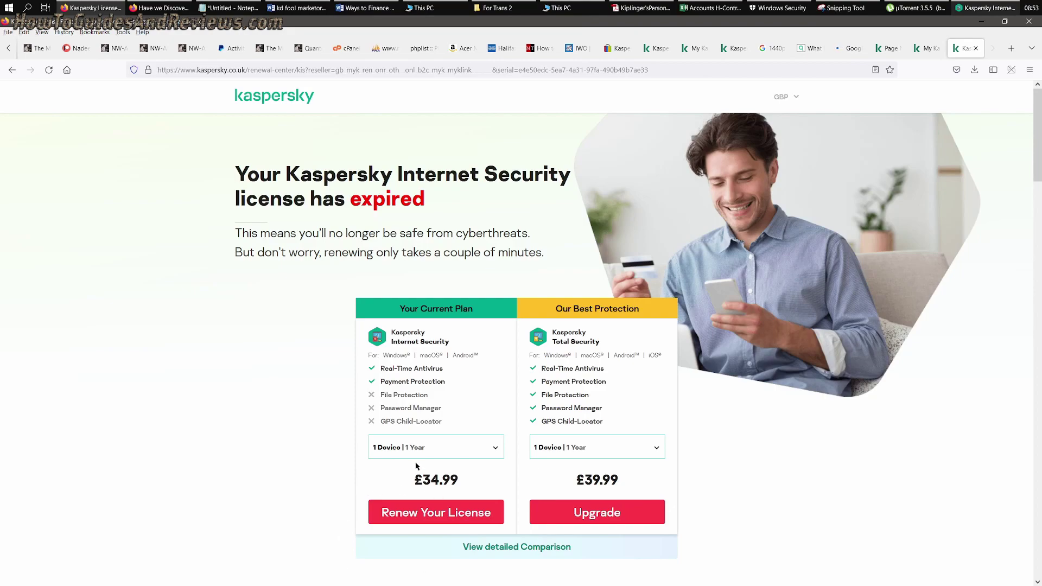
Switch the renewal plan to '5 Devices | 1 Year' to reveal the £54.99 price.
scroll(856, 528, "down", 2)
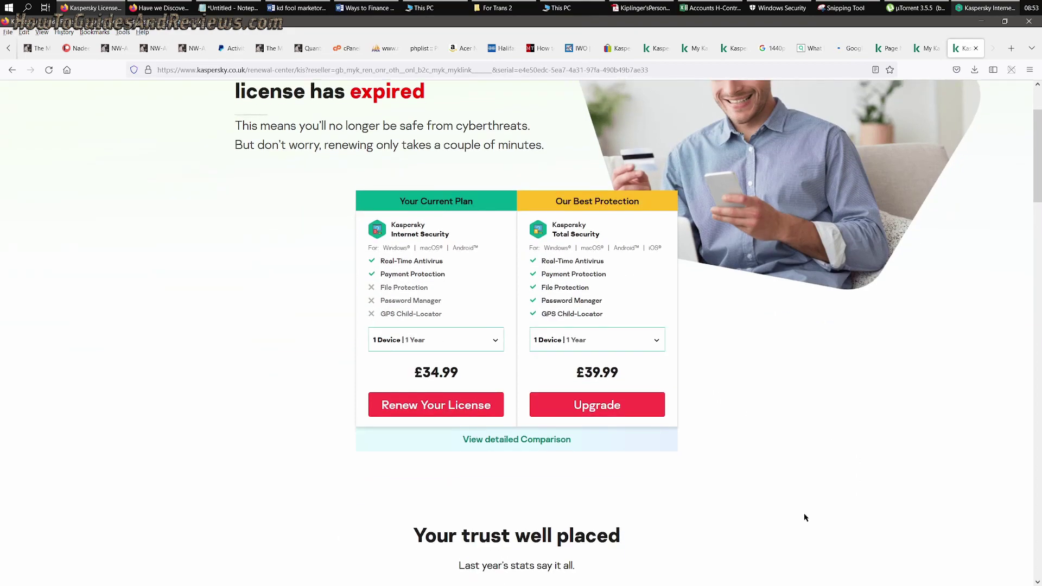
left_click(460, 338)
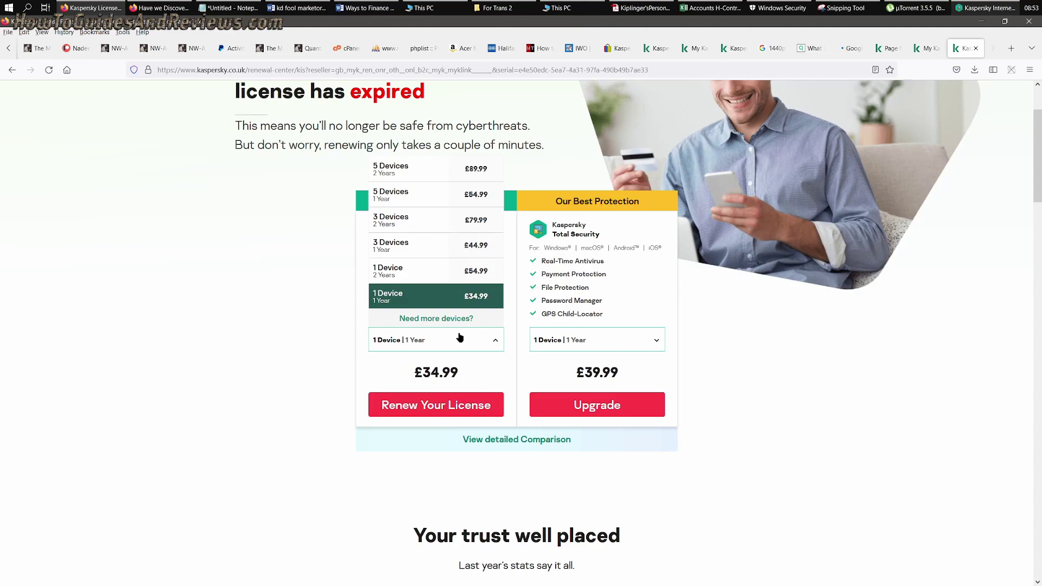
left_click(423, 194)
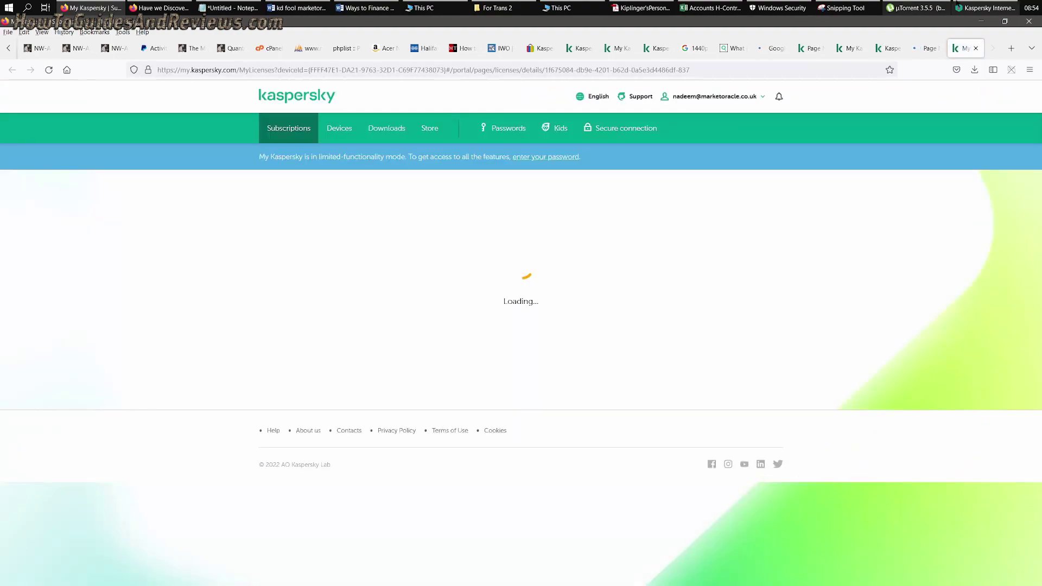
Reopen the renewal offer, try '5 Devices | 1 Year', then return to '1 Device | 1 Year' at £34.99.
left_click(965, 7)
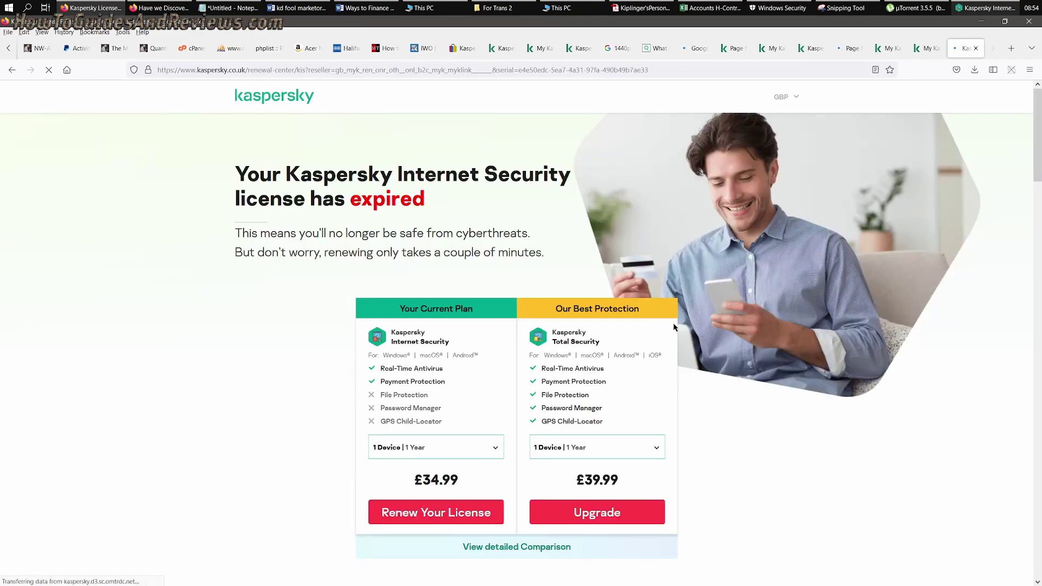
left_click(434, 447)
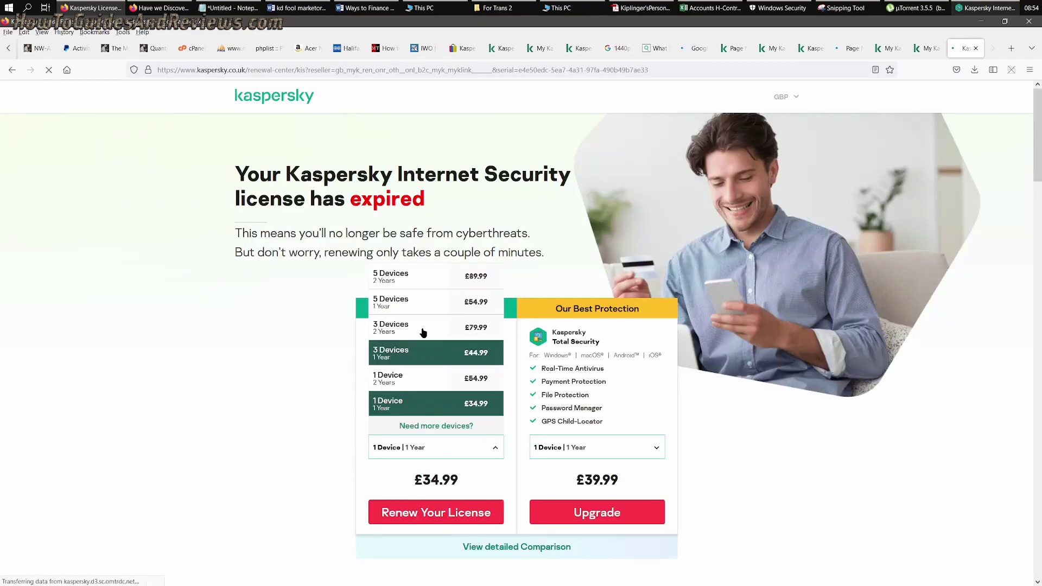
left_click(424, 302)
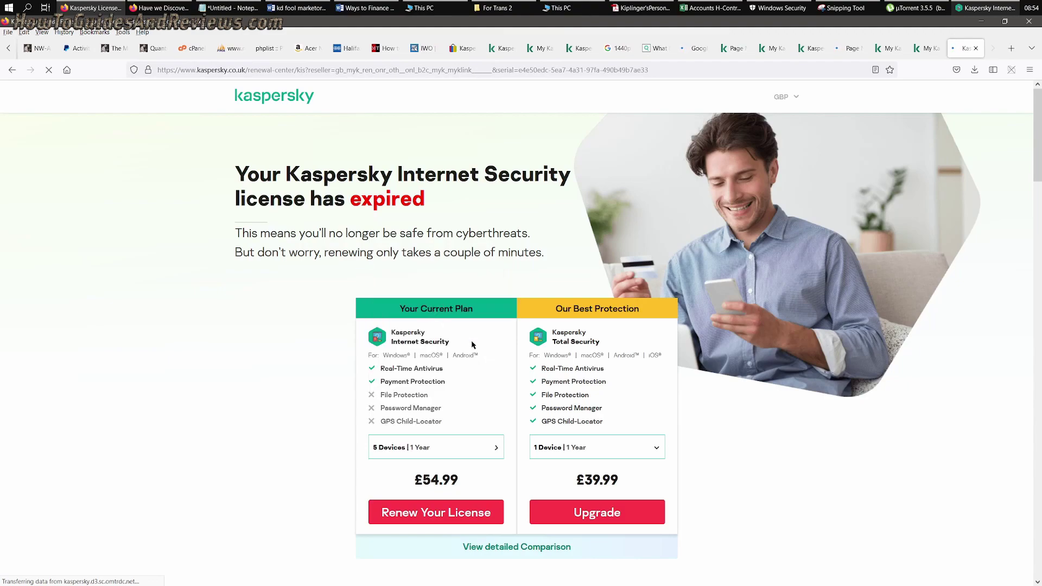
left_click(425, 449)
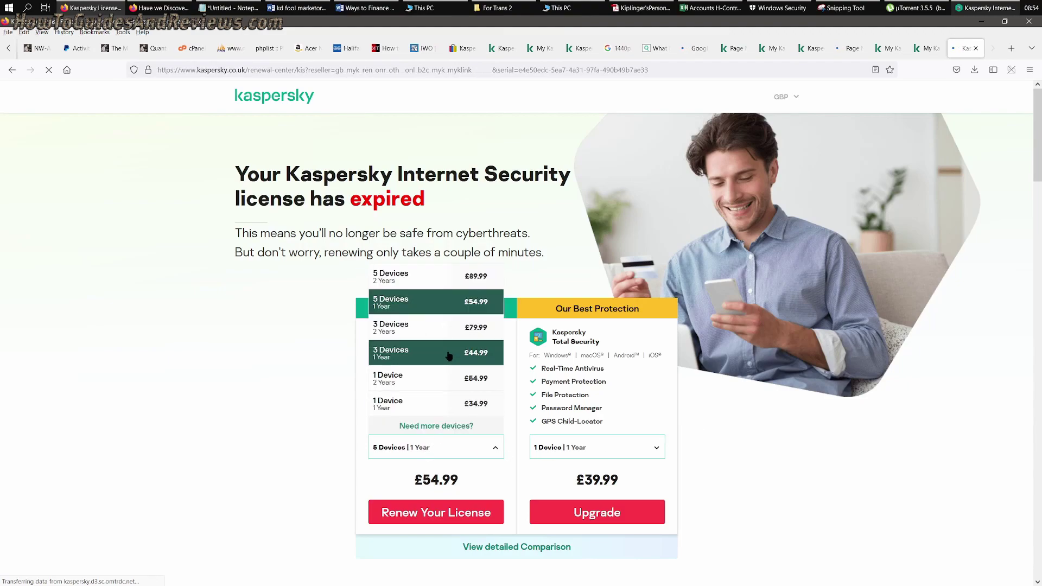
left_click(433, 406)
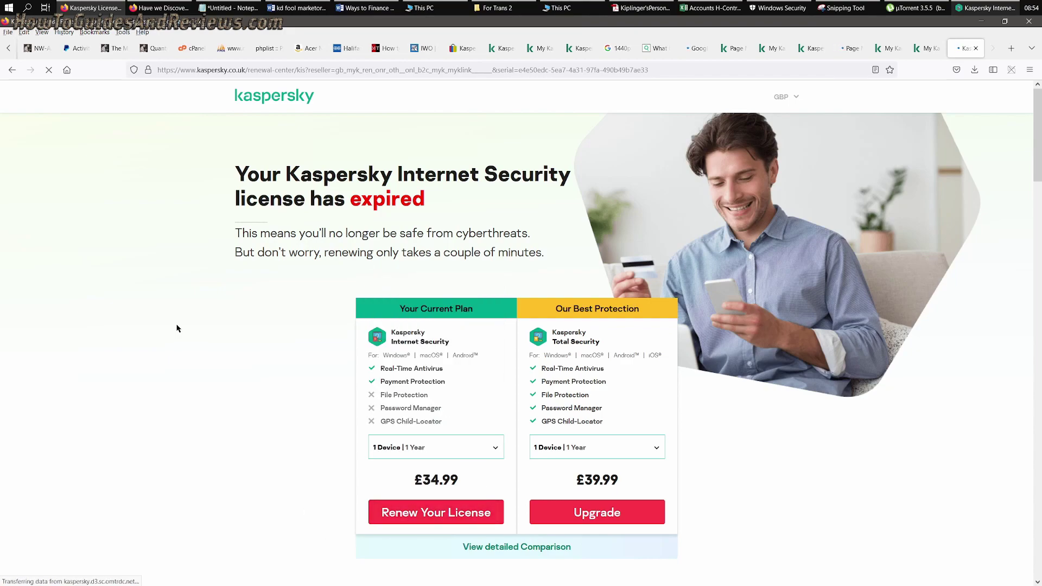
scroll(806, 385, "down", 3)
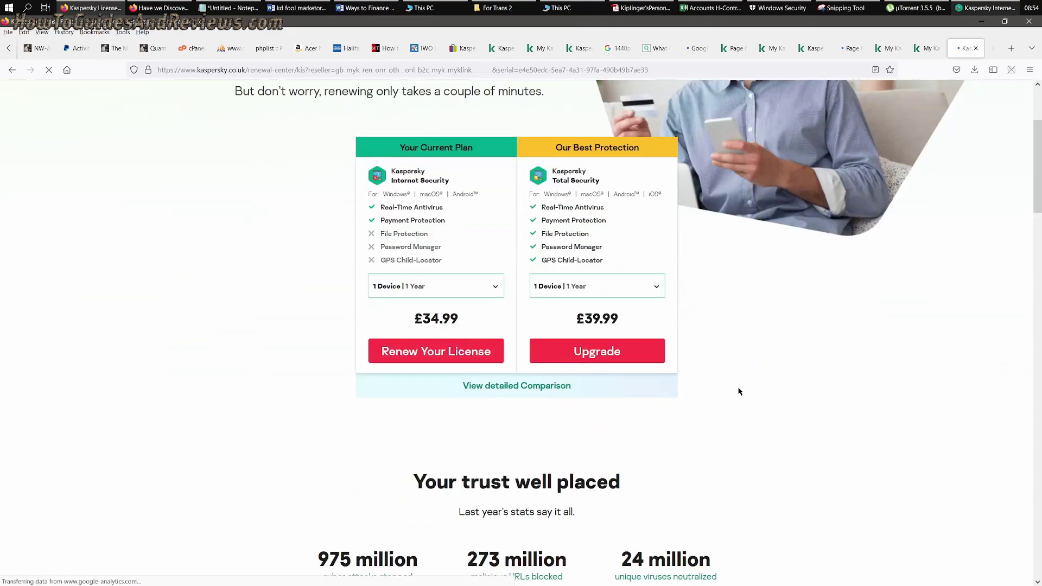
scroll(739, 390, "down", 3)
scroll(733, 390, "up", 6)
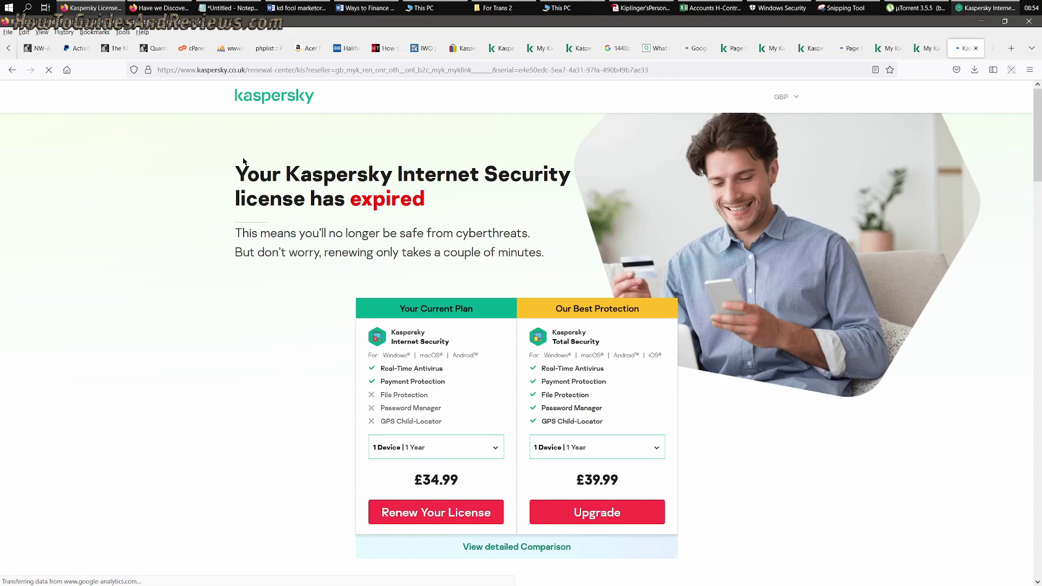
Load kaspersky.co.uk, correcting the mistyped 'kasperky.,co.uk' address after the error.
left_click(254, 71)
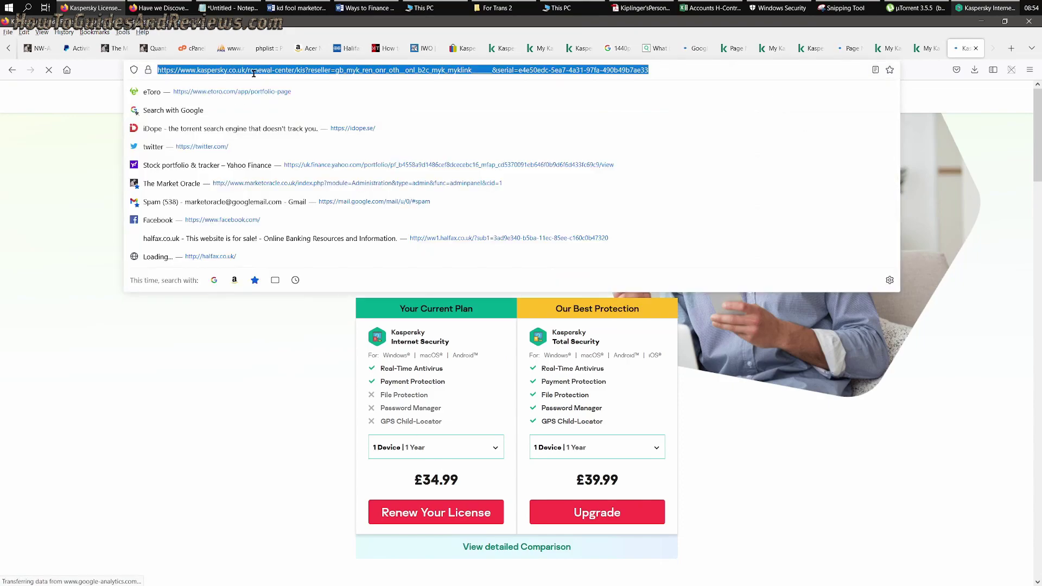
type("kasper")
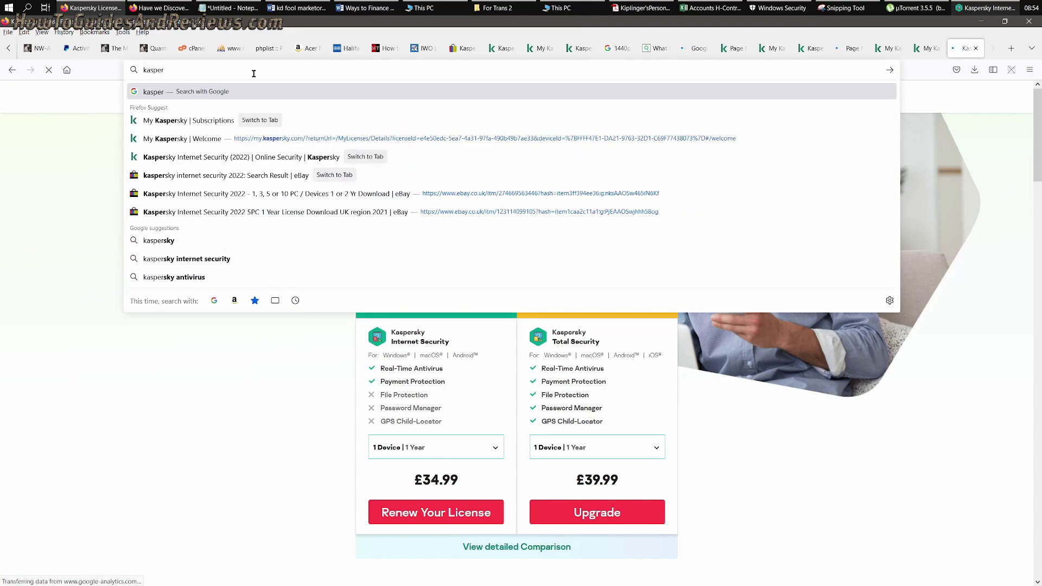
type("ky.,co")
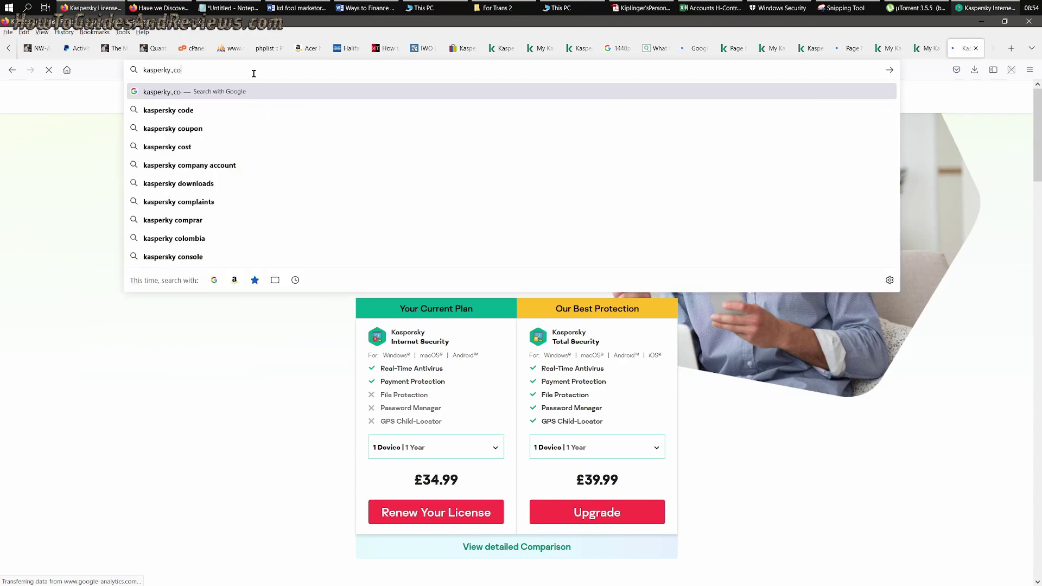
type(".uk")
key("Return")
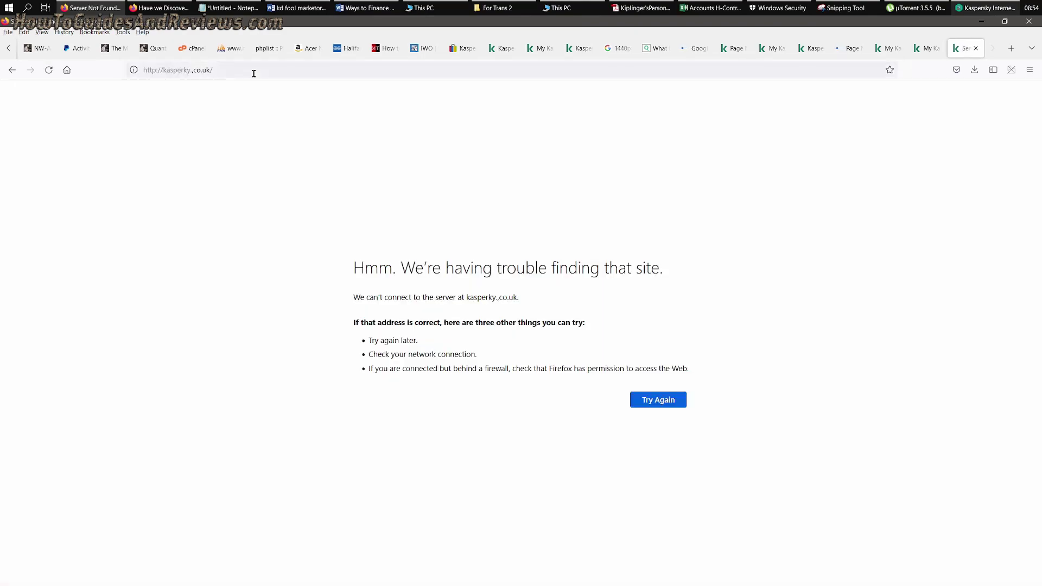
left_click(254, 74)
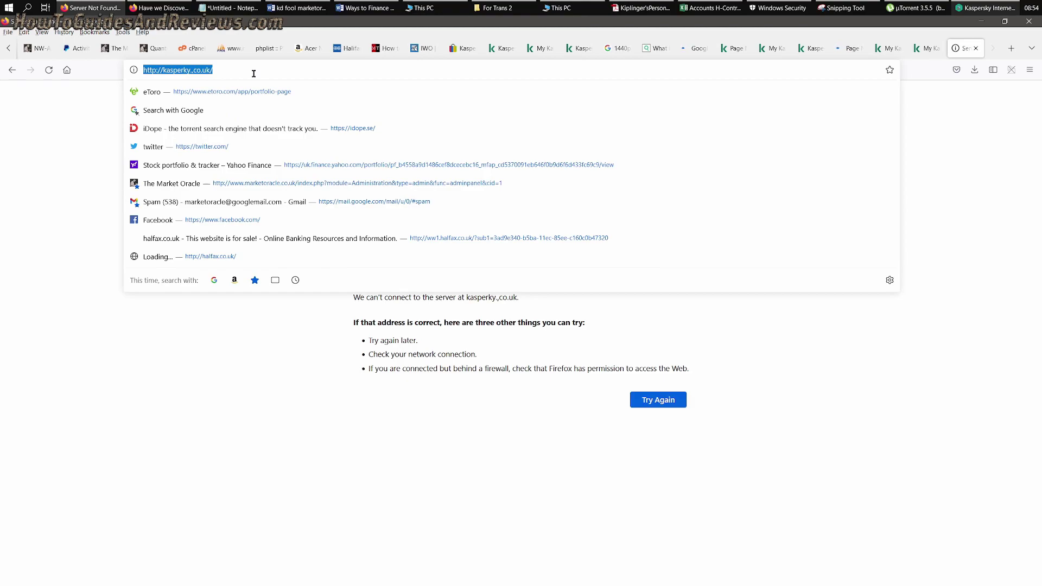
type("kaspersky")
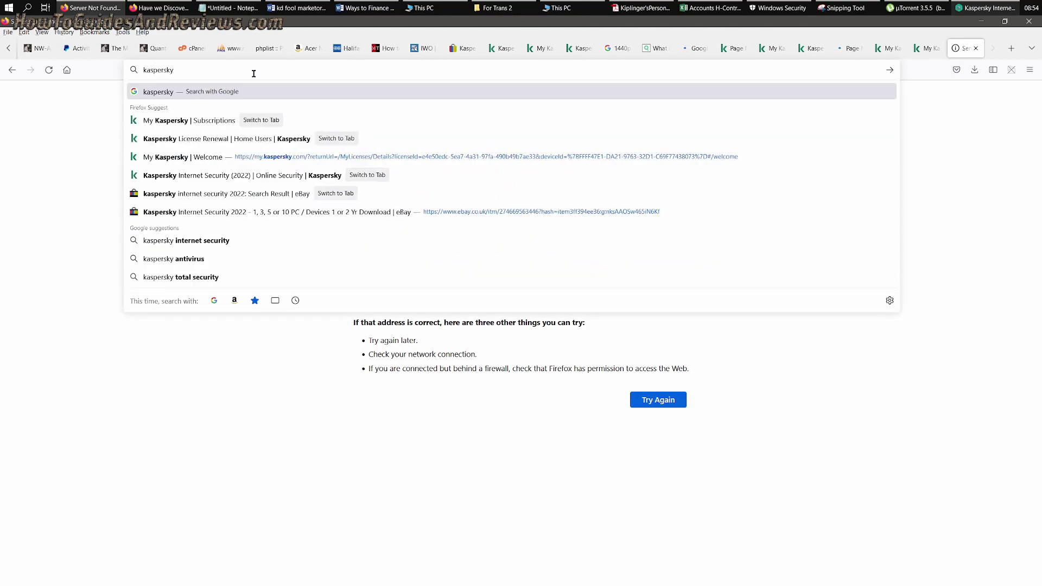
type(".co.uk")
key("Return")
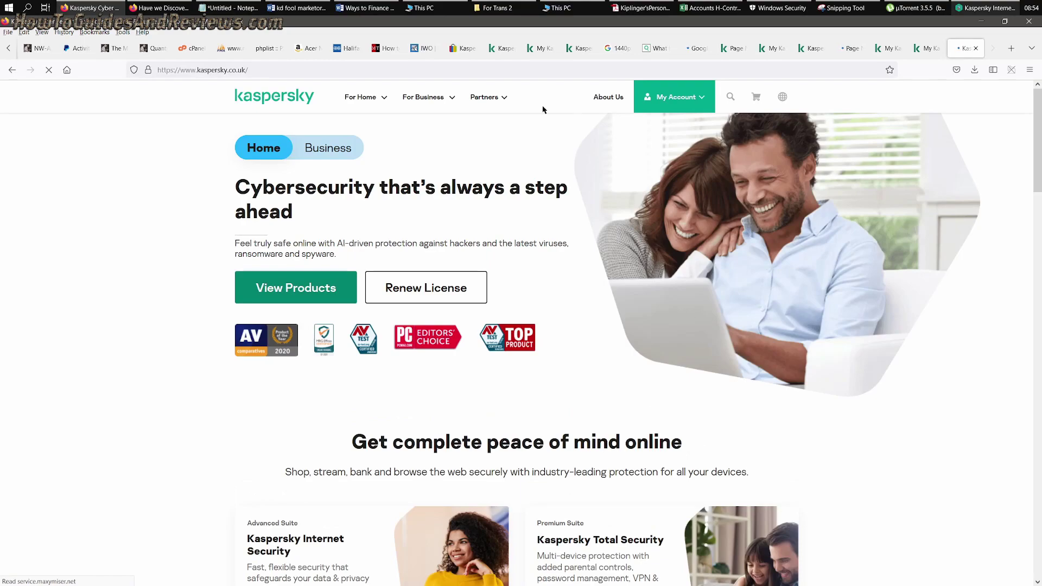
Open the Kaspersky Total Security product page from the home products menu.
left_click(378, 102)
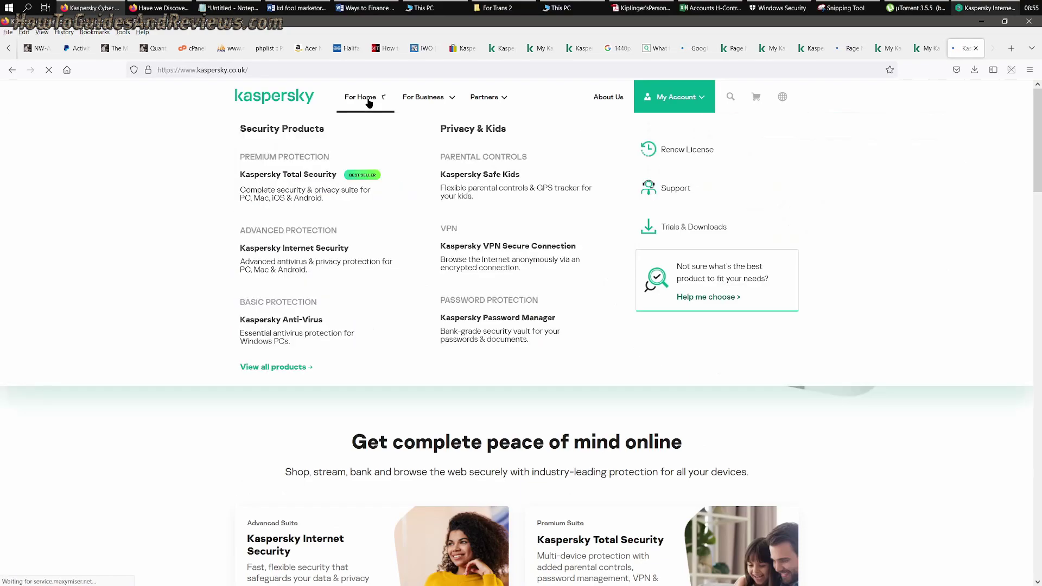
left_click(317, 179)
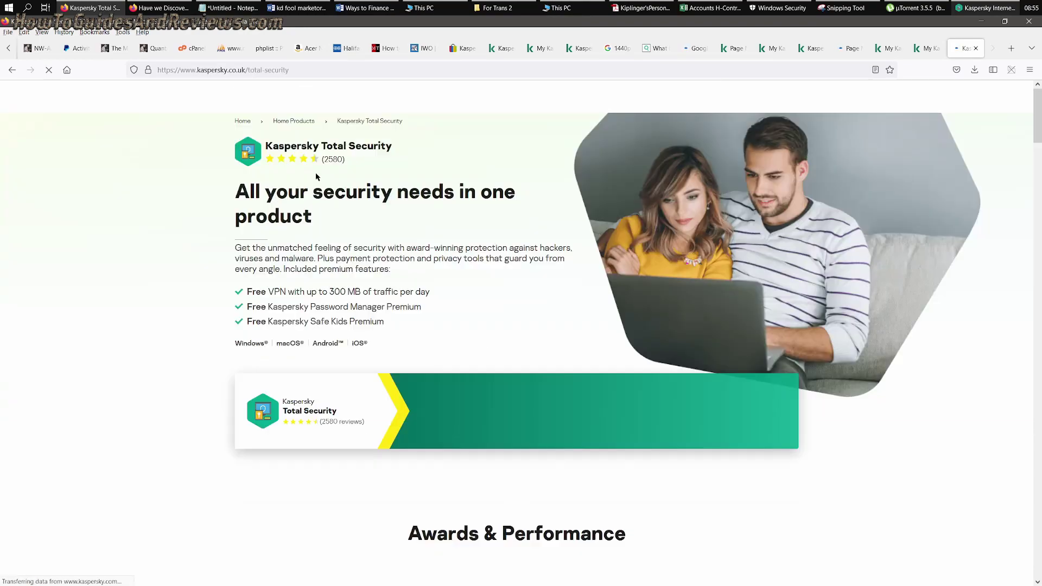
scroll(495, 282, "down", 3)
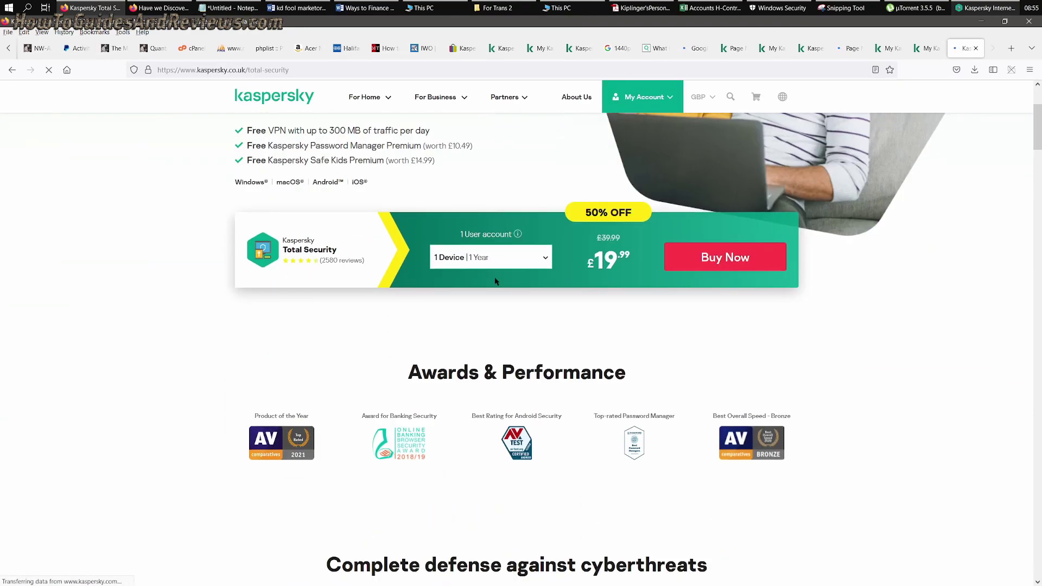
scroll(728, 359, "up", 3)
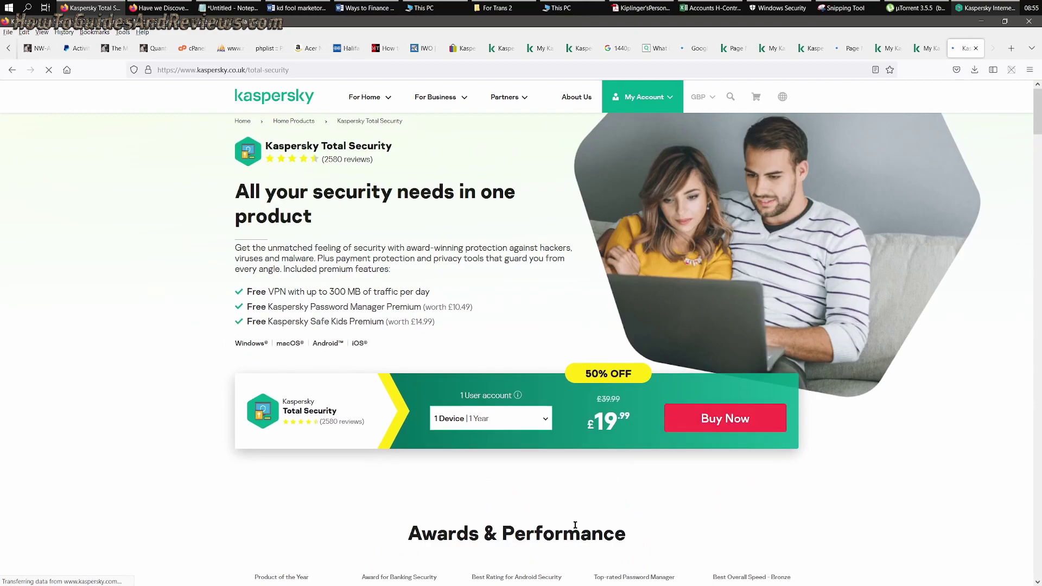
Close the error page and a My Kaspersky tab, keeping the renewal and Total Security offers.
left_click(920, 54)
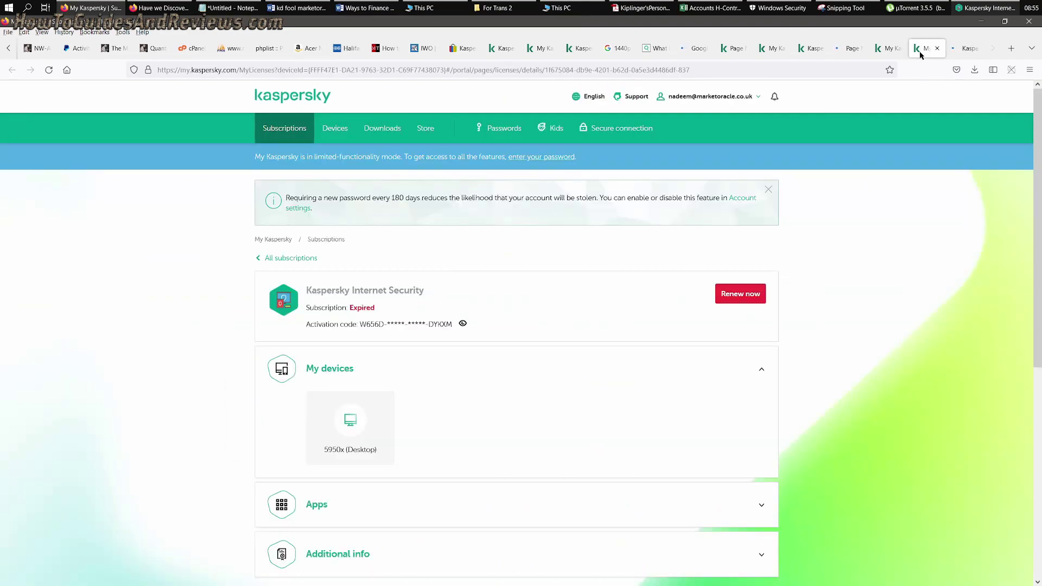
left_click(937, 49)
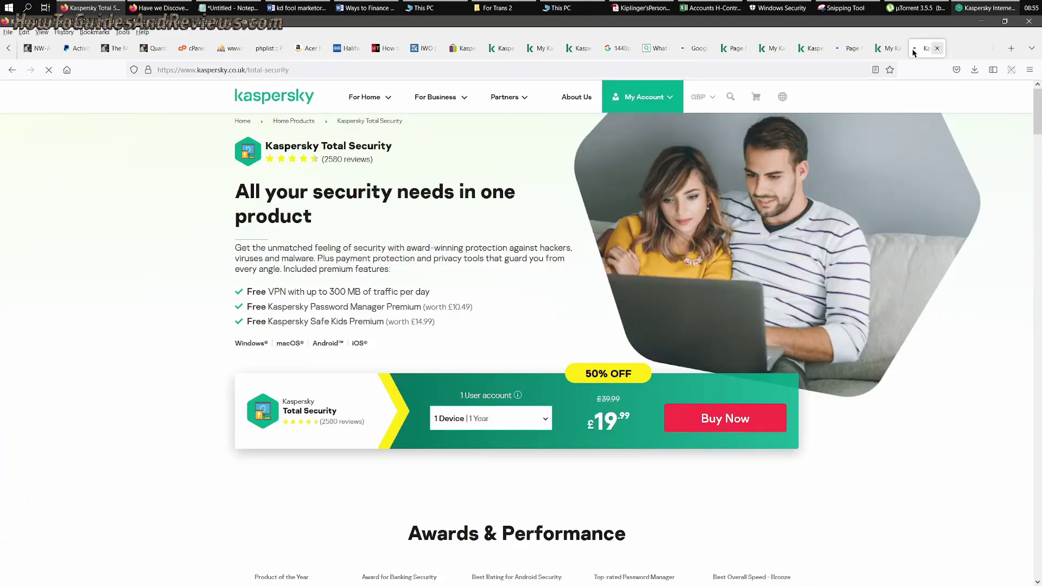
left_click(891, 50)
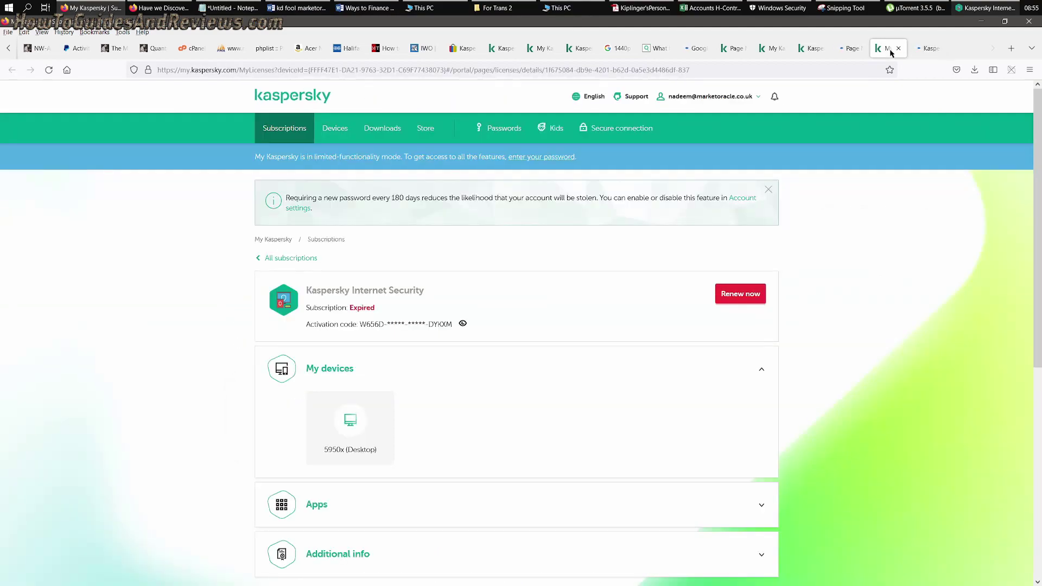
left_click(845, 49)
left_click(808, 50)
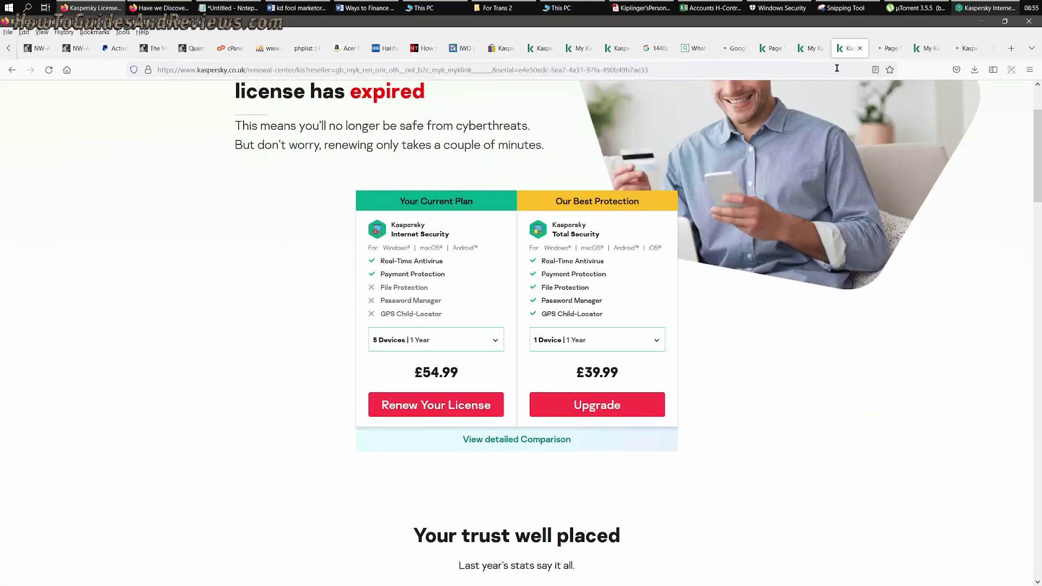
left_click(888, 48)
left_click(898, 48)
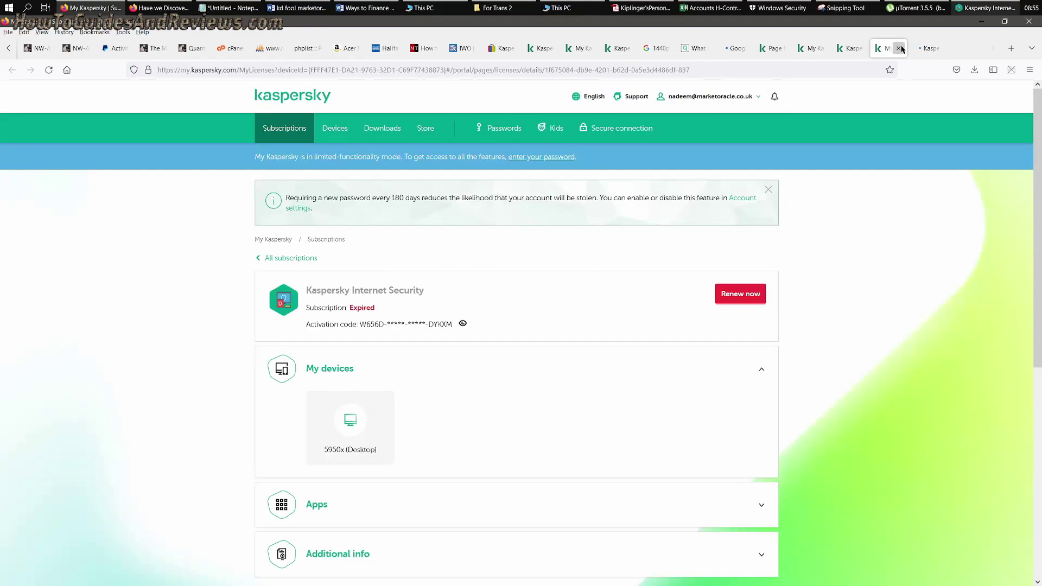
left_click(899, 48)
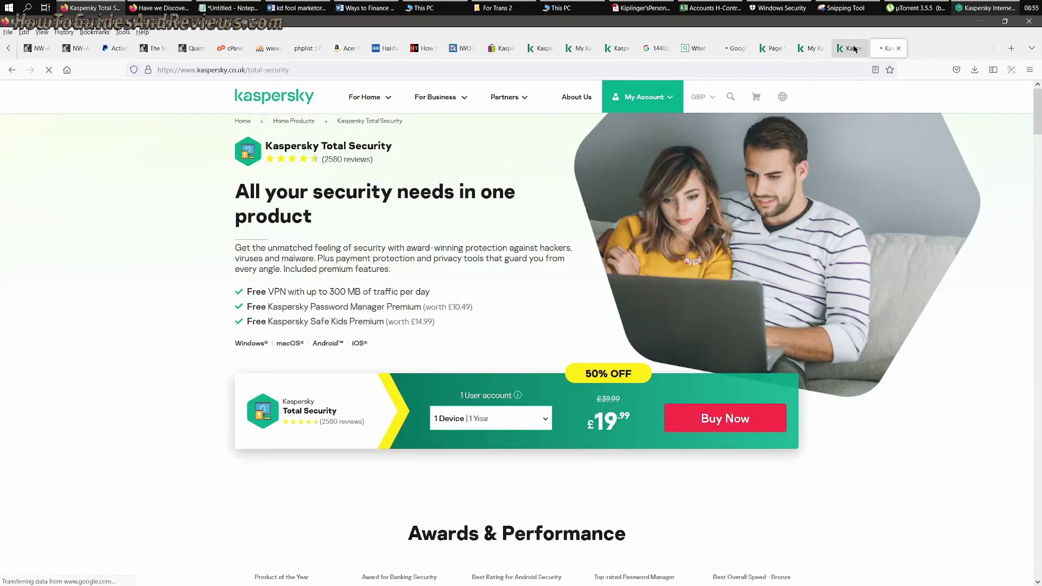
left_click(851, 52)
left_click(885, 48)
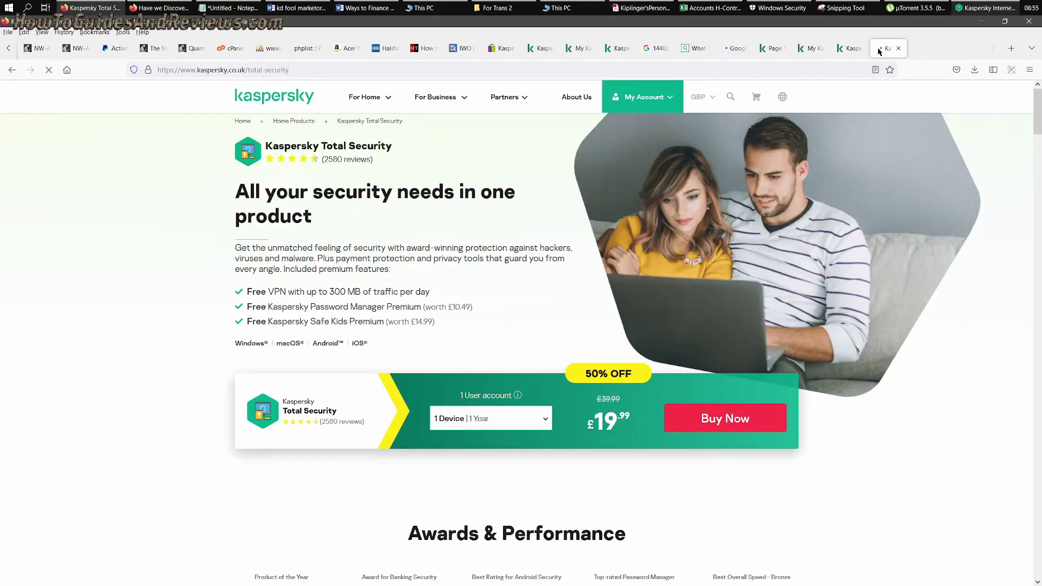
left_click(840, 50)
Try '1 Device | 1 Year', then '5 Devices | 1 Year' on the renewal offer.
left_click(456, 347)
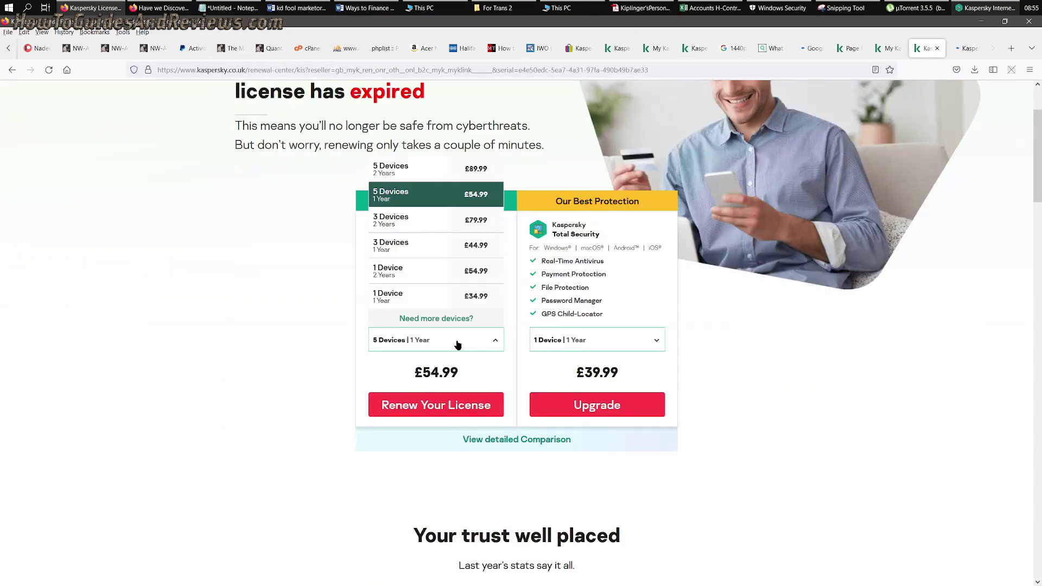
left_click(452, 307)
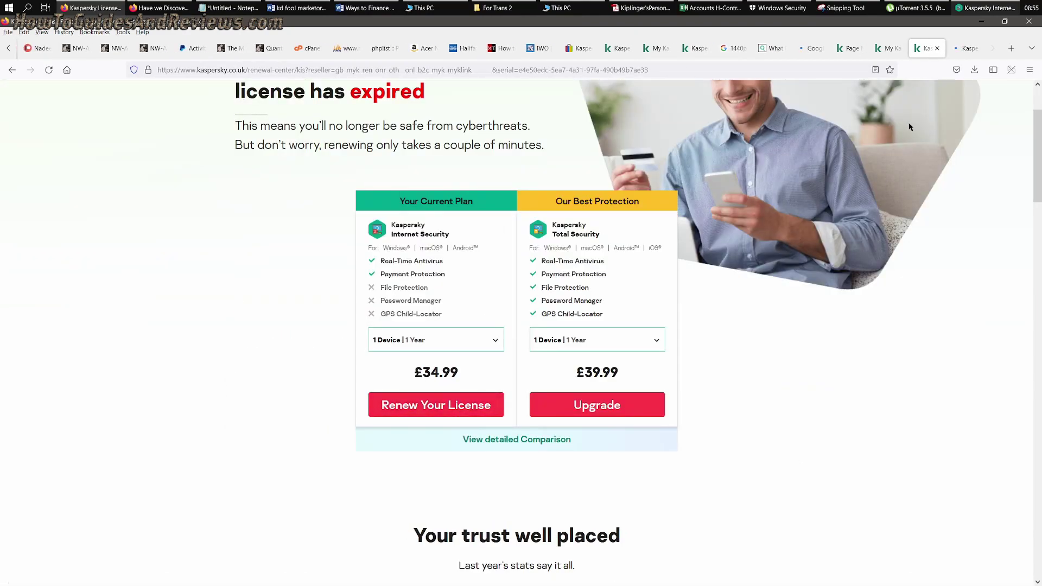
left_click(964, 49)
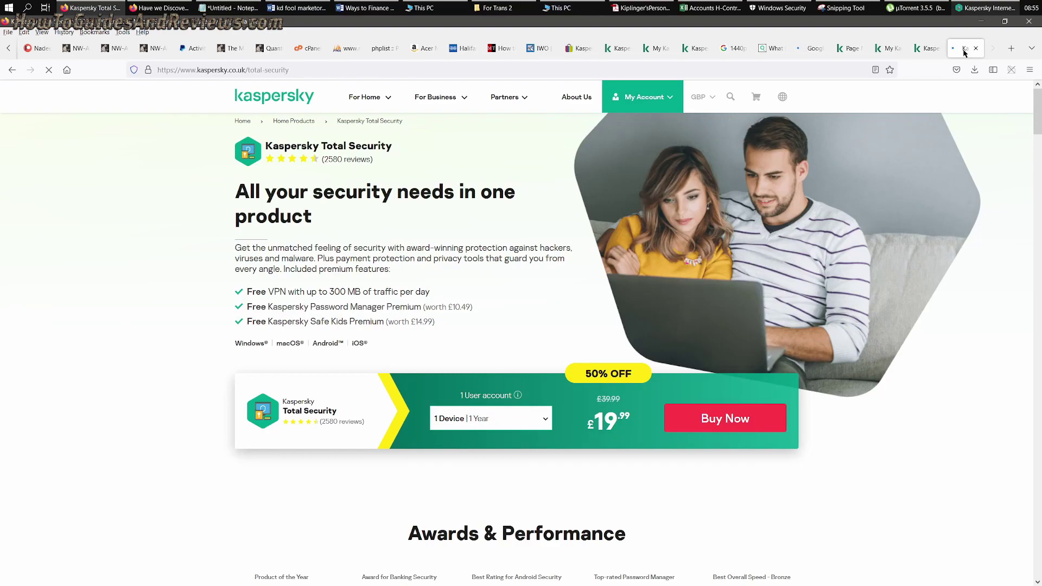
left_click(924, 50)
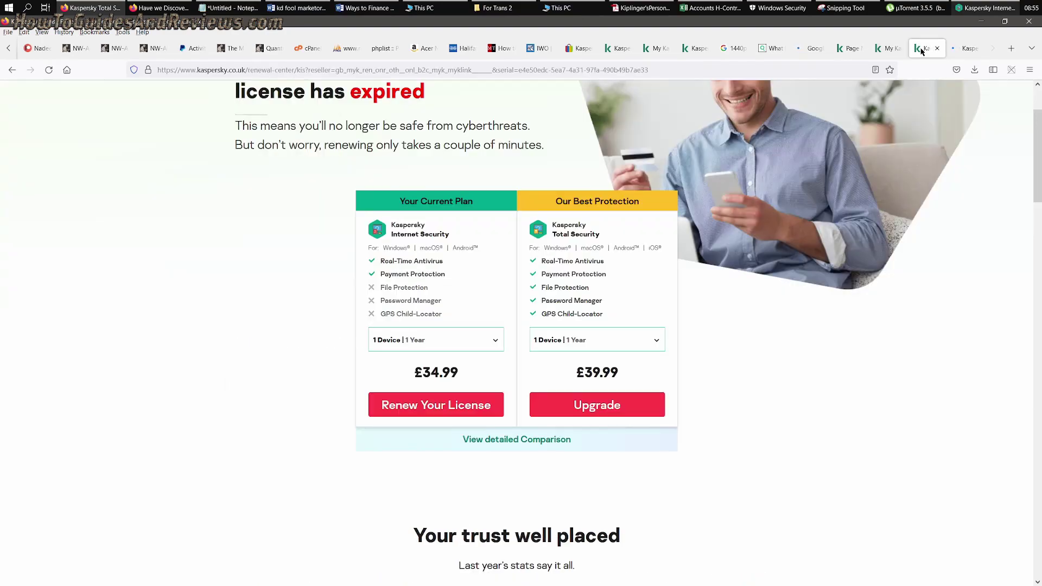
left_click(436, 348)
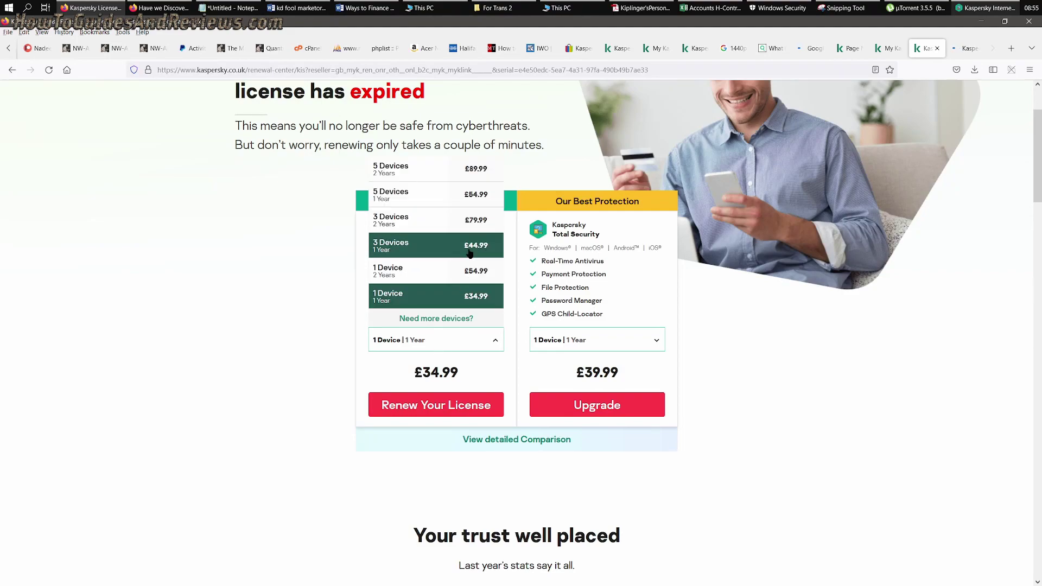
left_click(470, 196)
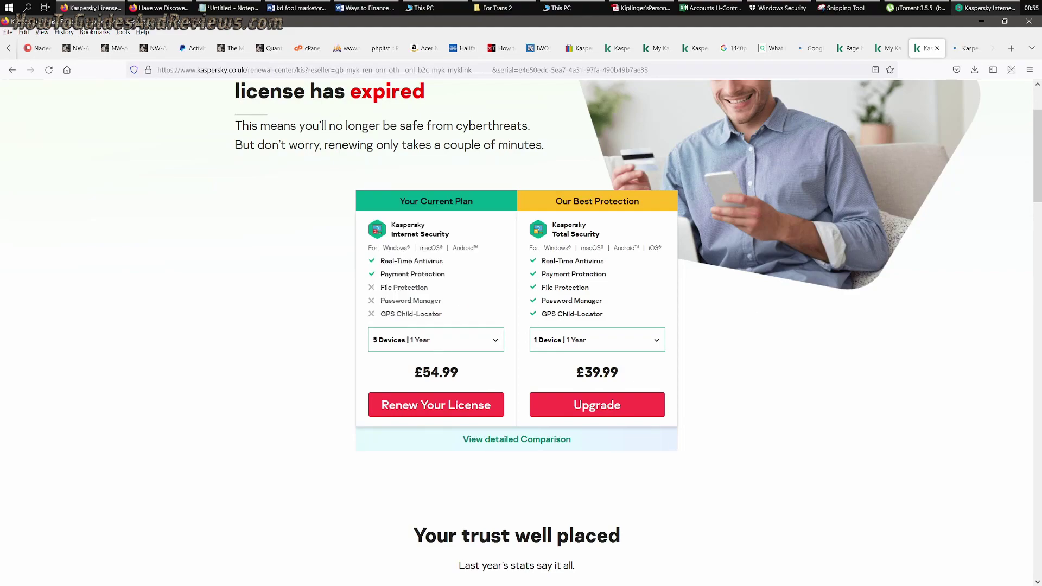
Choose '5 Devices | 1 Year' for Total Security (£29.99) and compare with the renewal.
left_click(967, 50)
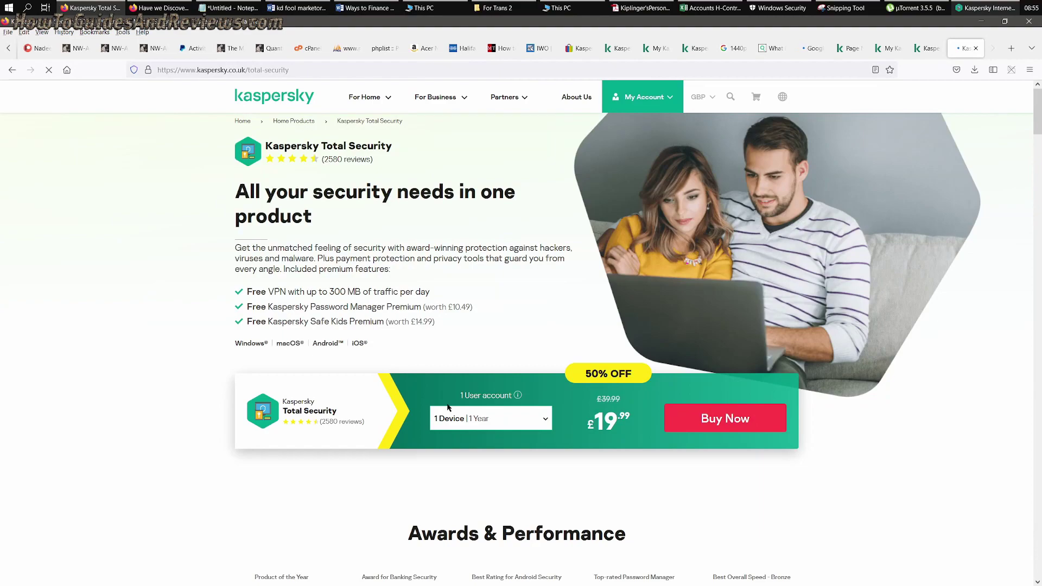
left_click(438, 418)
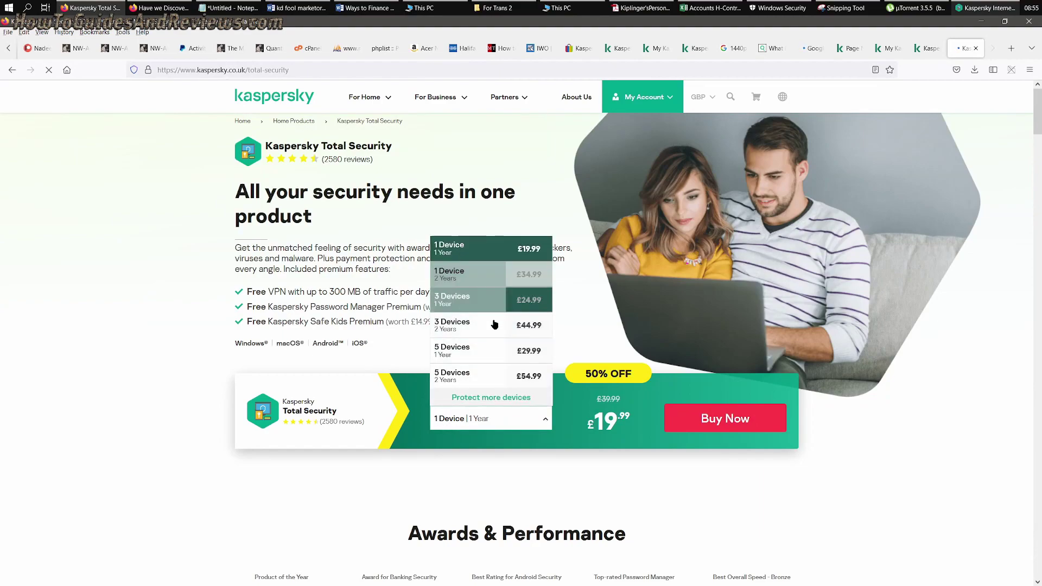
left_click(478, 351)
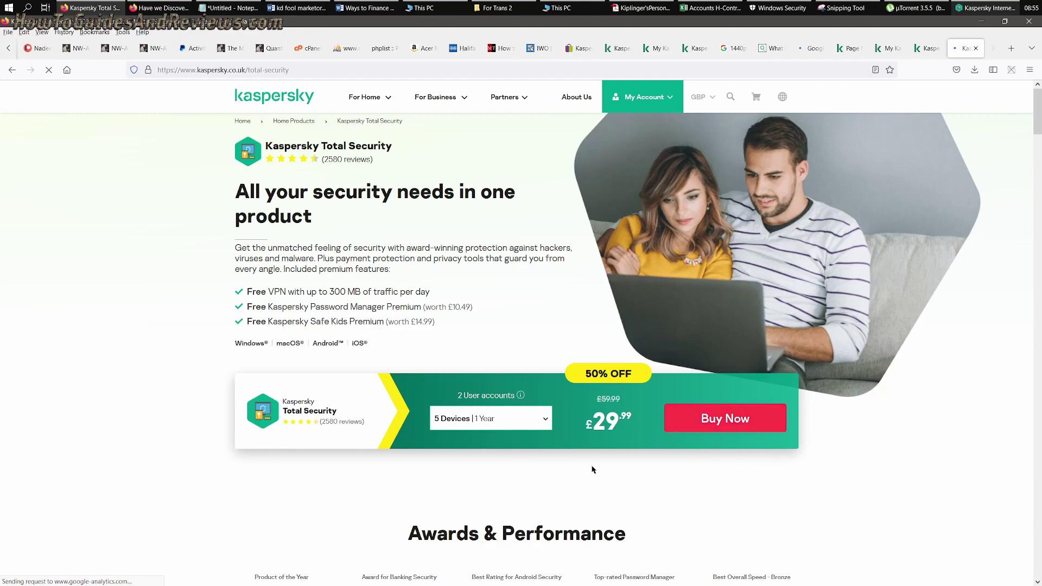
left_click(926, 48)
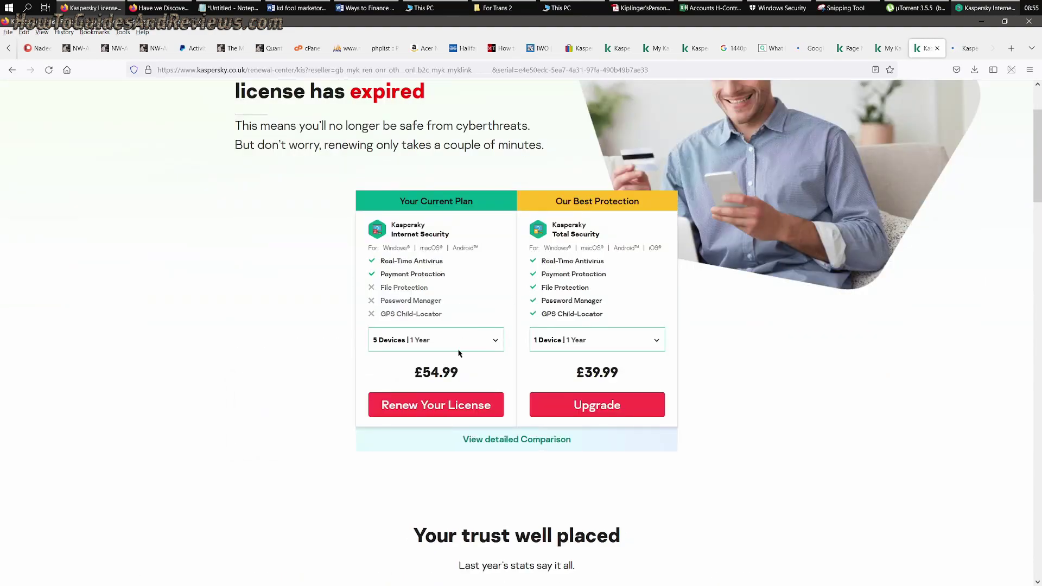
left_click(966, 48)
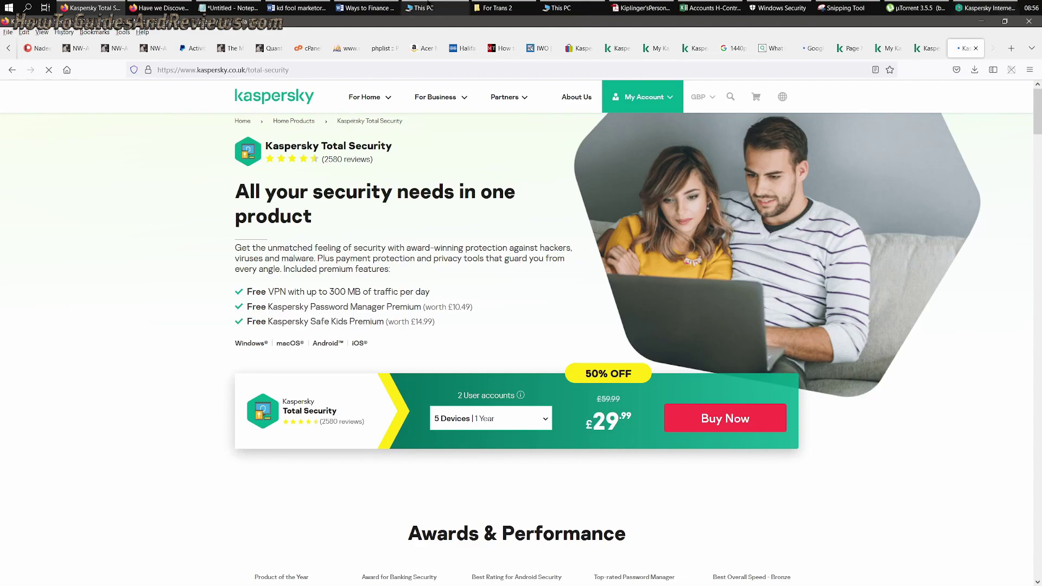
Show the £14.99 eBay listing and page through its Similar sponsored items carousel.
left_click(574, 49)
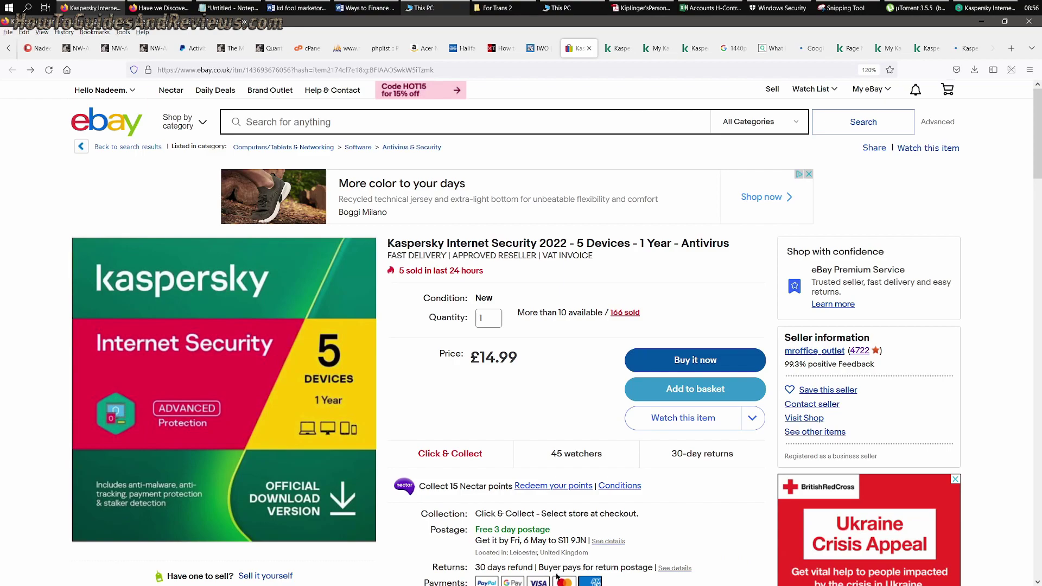
scroll(533, 472, "down", 5)
scroll(533, 472, "up", 4)
scroll(533, 471, "down", 5)
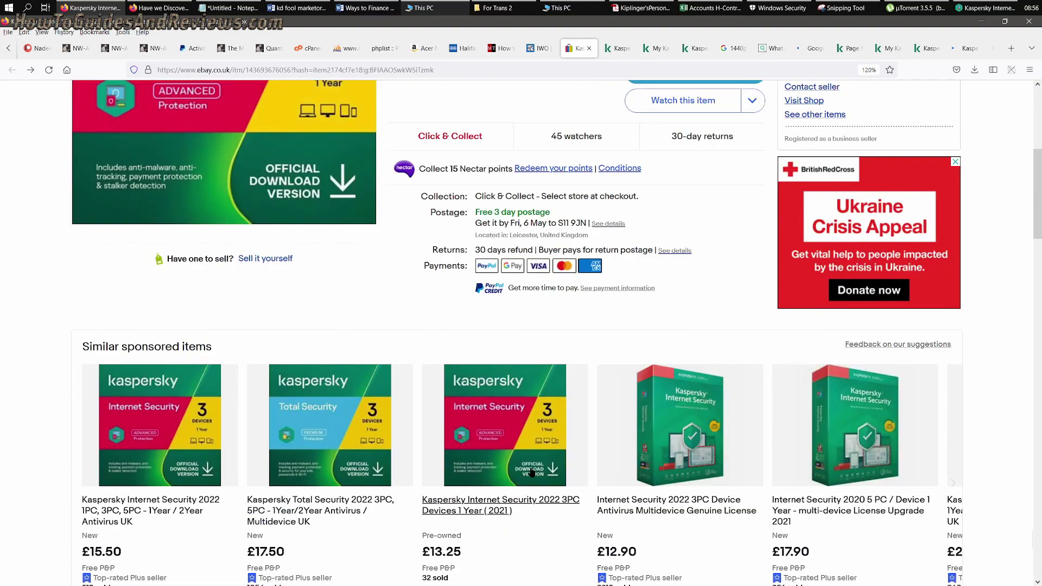
scroll(440, 518, "down", 3)
scroll(441, 518, "down", 1)
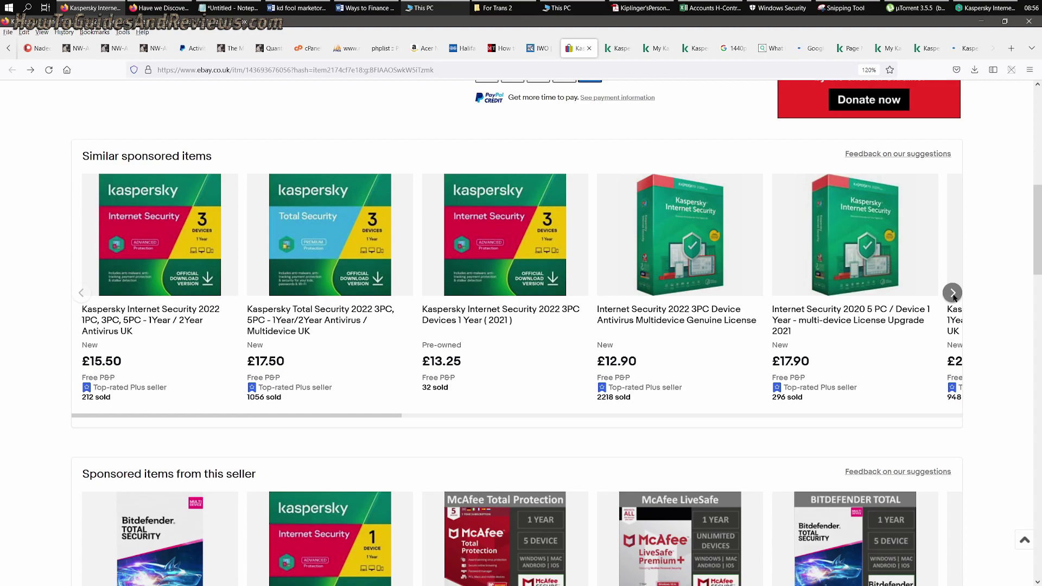
left_click(954, 294)
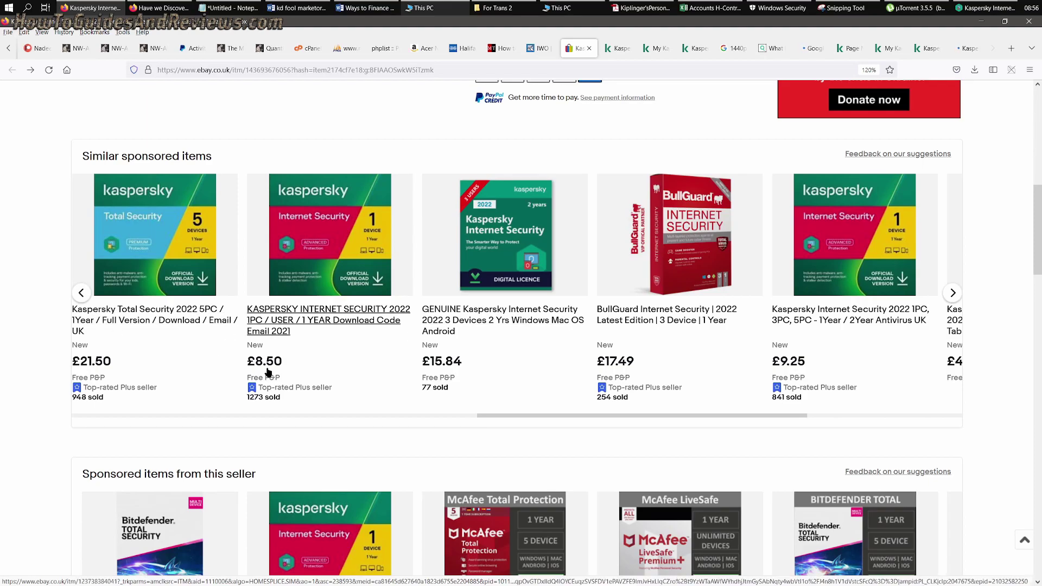
scroll(293, 374, "up", 10)
scroll(302, 375, "down", 5)
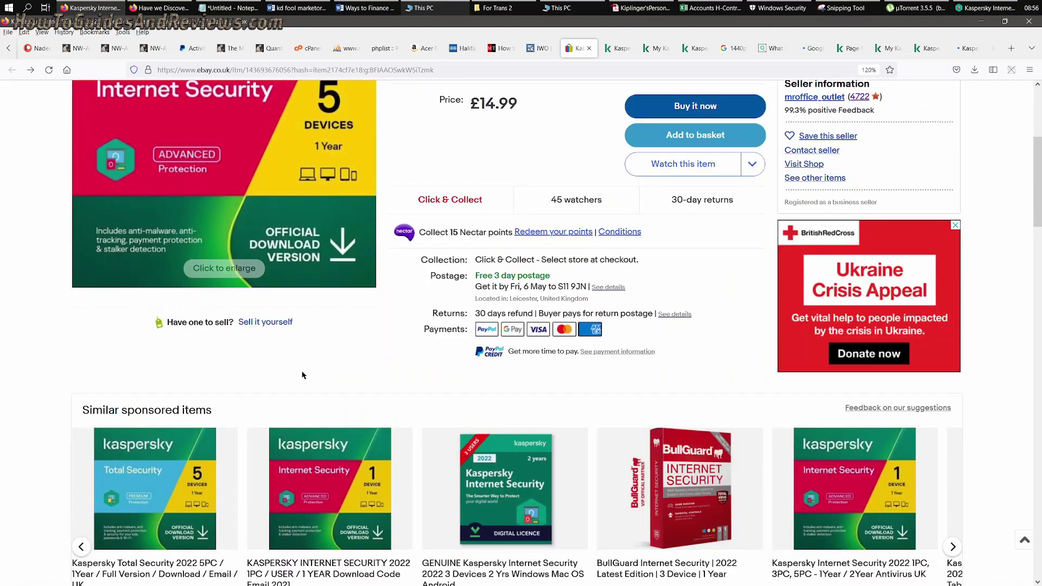
scroll(302, 375, "down", 3)
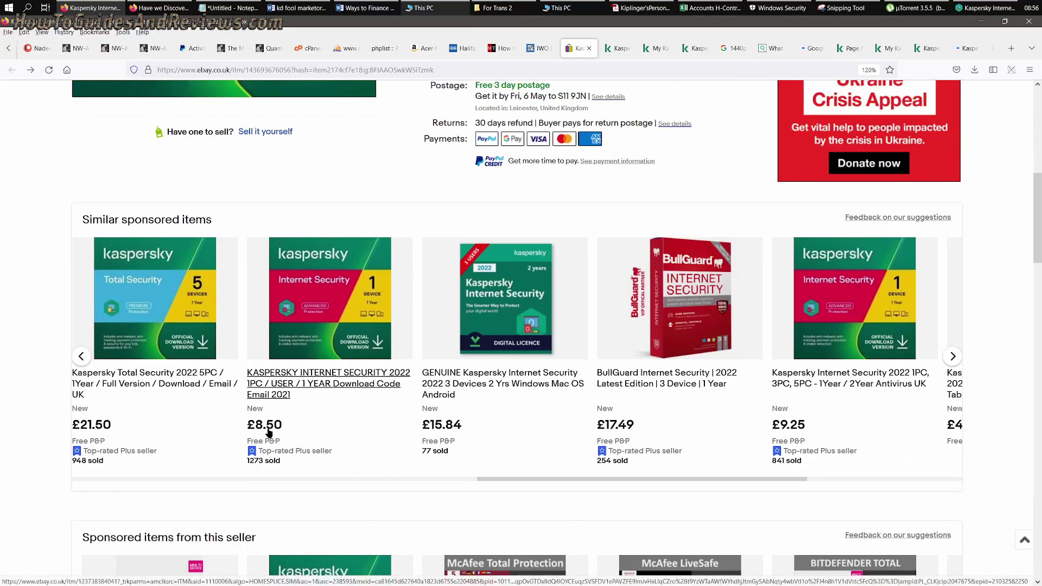
scroll(295, 437, "up", 7)
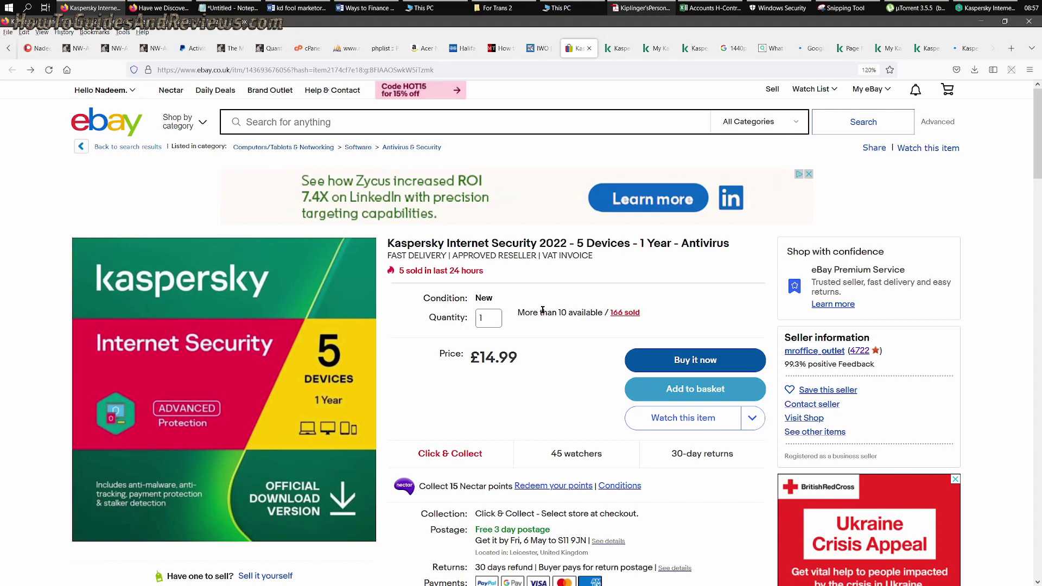
Visit Manage license online, then open the Enter activation code screen in Kaspersky.
left_click(986, 7)
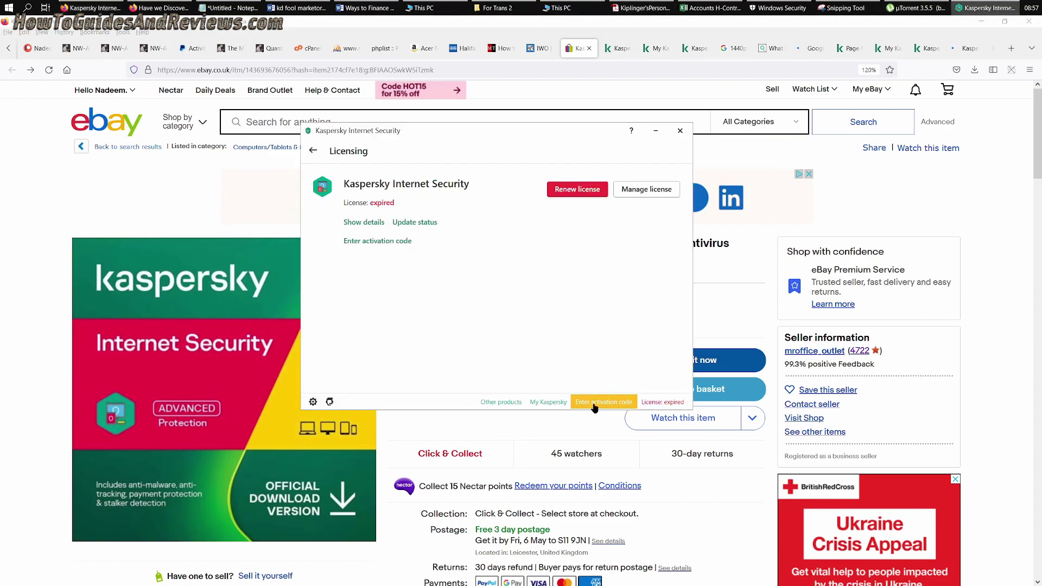
left_click(633, 189)
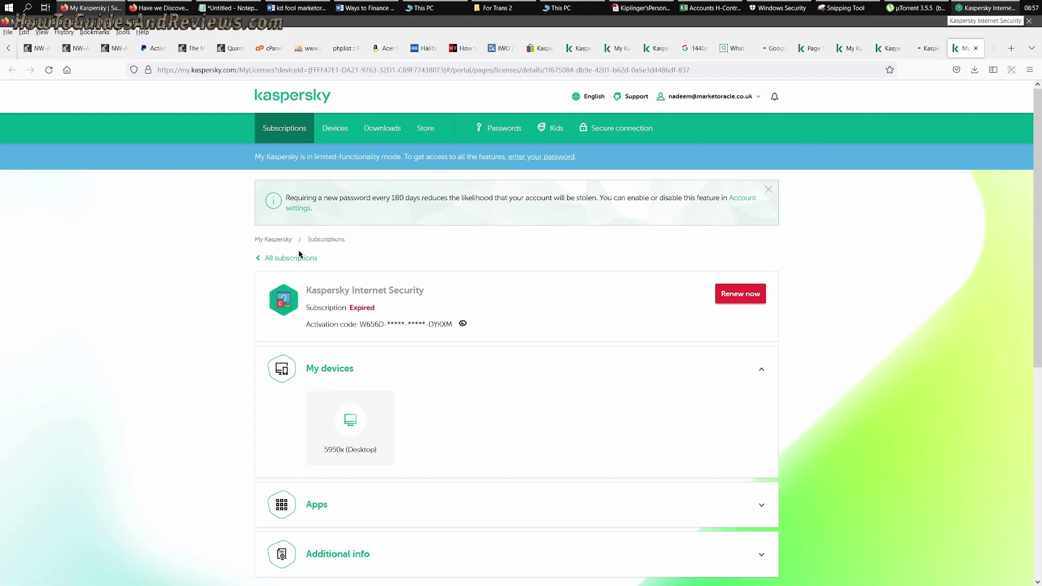
left_click(986, 8)
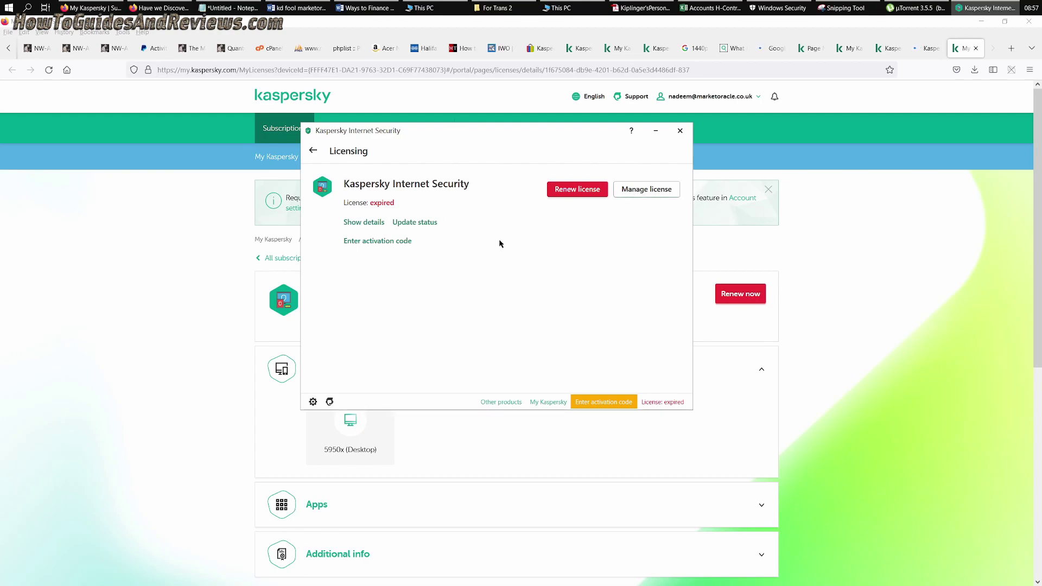
left_click(601, 402)
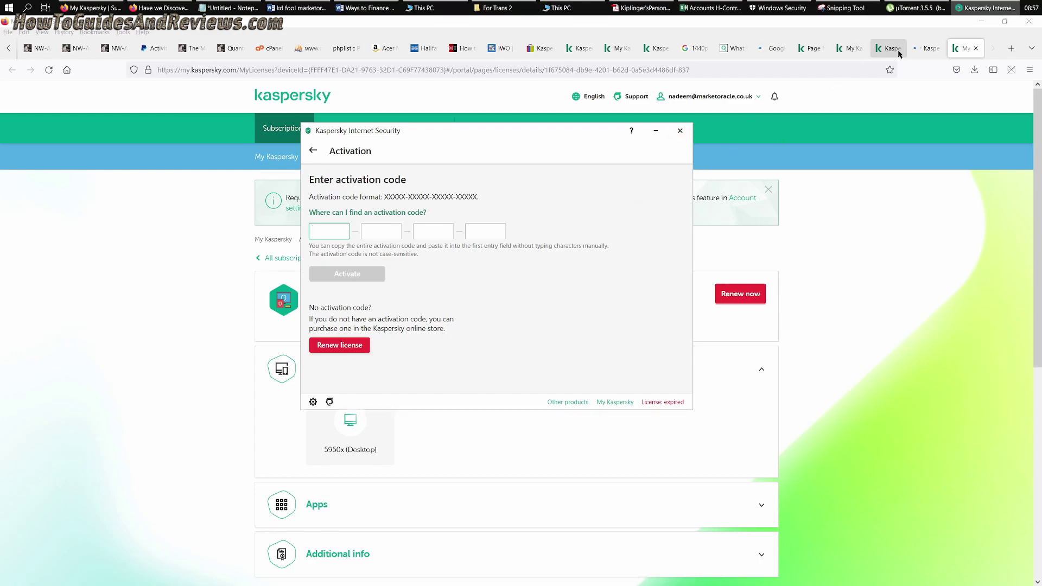
Highlight the £14.99 eBay price and the £54.99 Kaspersky renewal price.
left_click(537, 48)
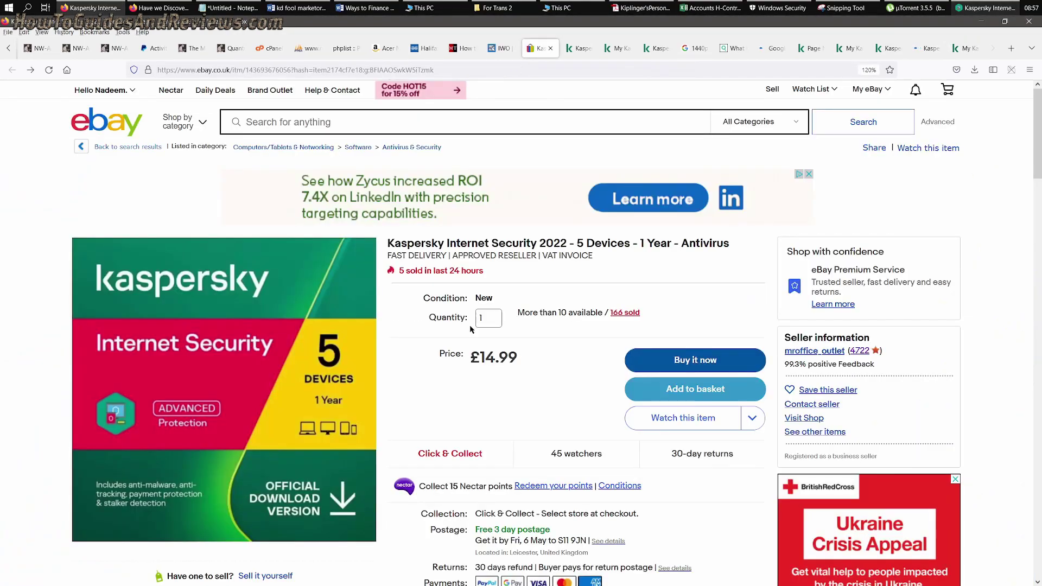
left_click_drag(532, 366, 468, 360)
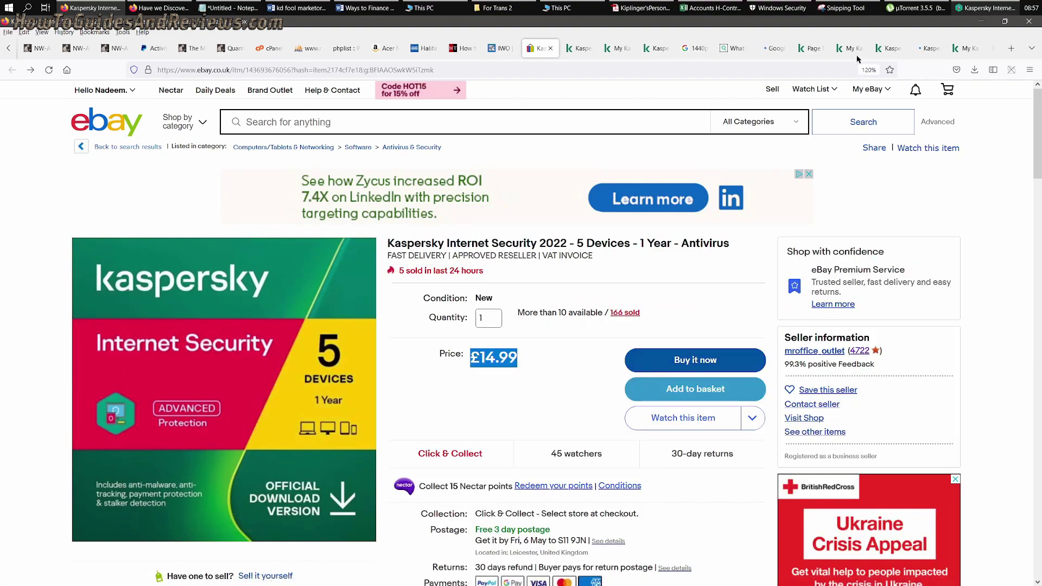
left_click(813, 50)
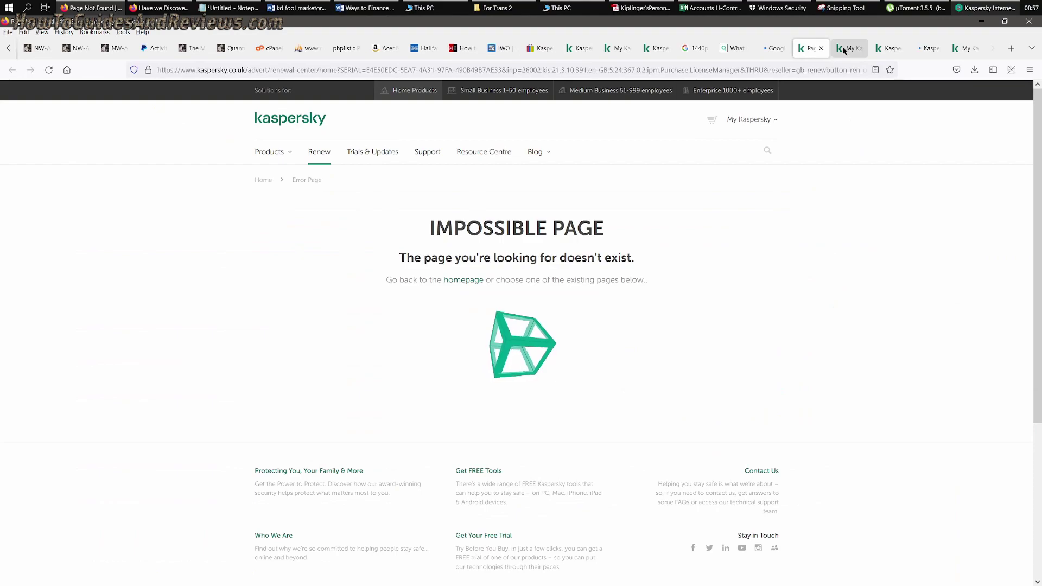
left_click(843, 48)
left_click(881, 50)
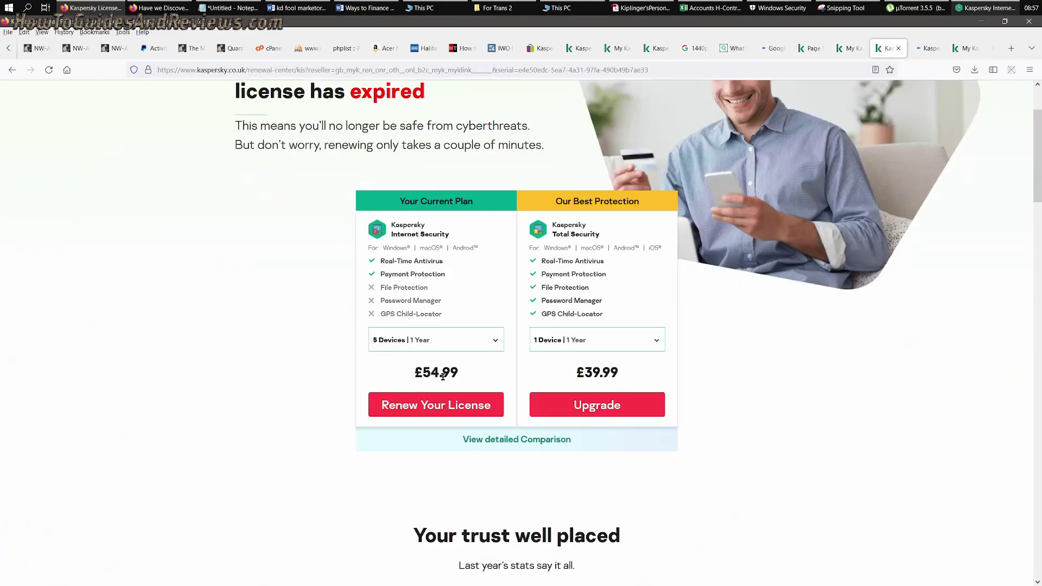
left_click_drag(460, 376, 414, 369)
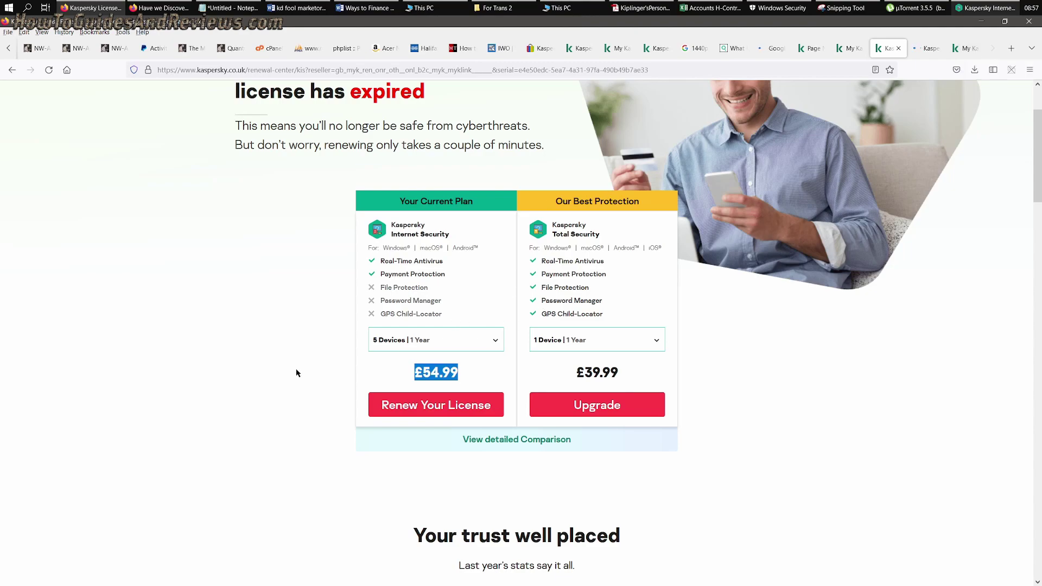
Highlight the £29.99 Total Security price for comparison.
left_click(956, 49)
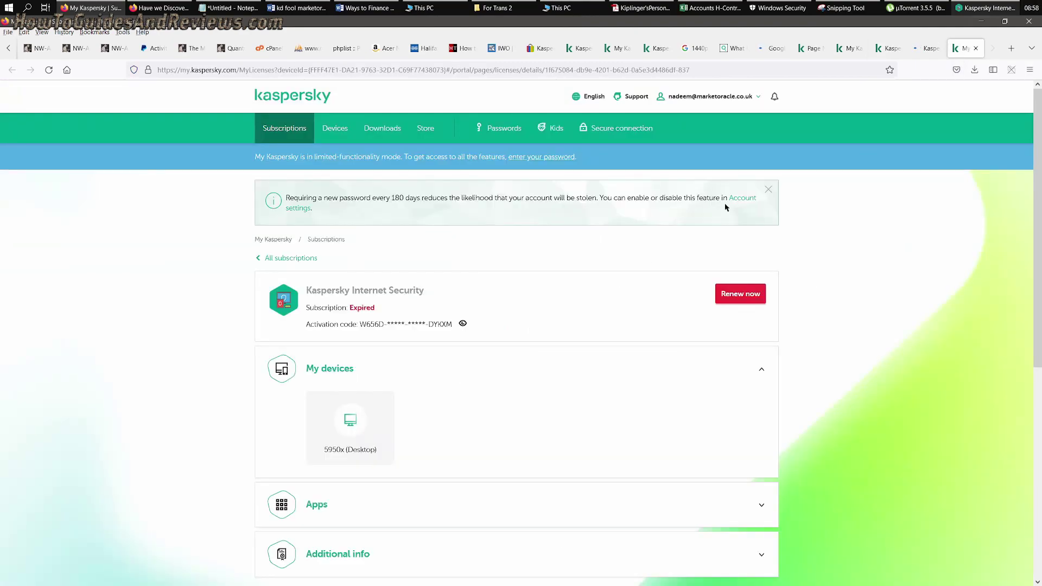
left_click(927, 49)
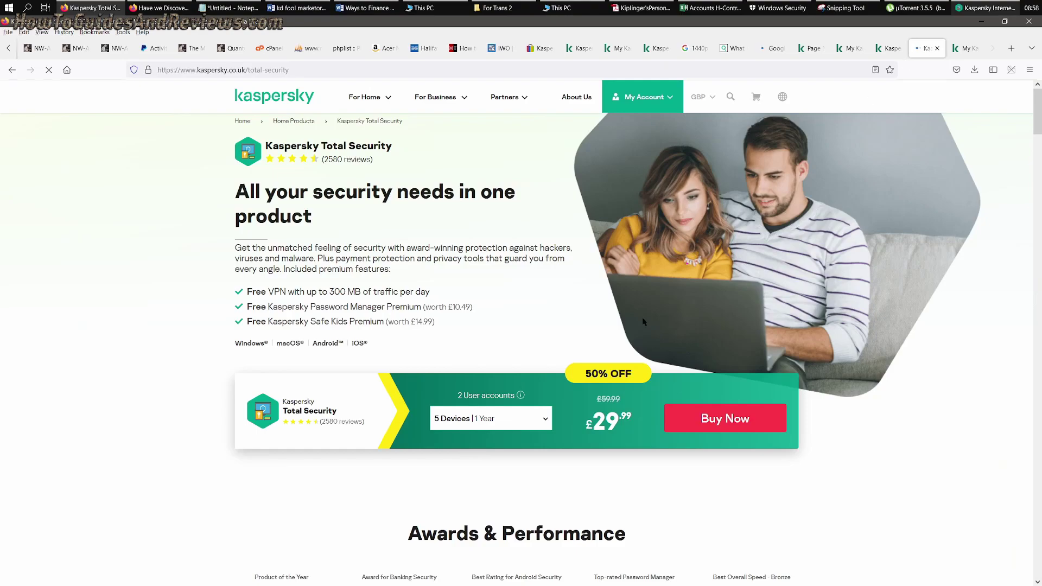
mouse_move(618, 434)
left_mouse_down()
mouse_move(569, 430)
mouse_move(596, 419)
mouse_move(619, 430)
left_mouse_up()
double_click(605, 427)
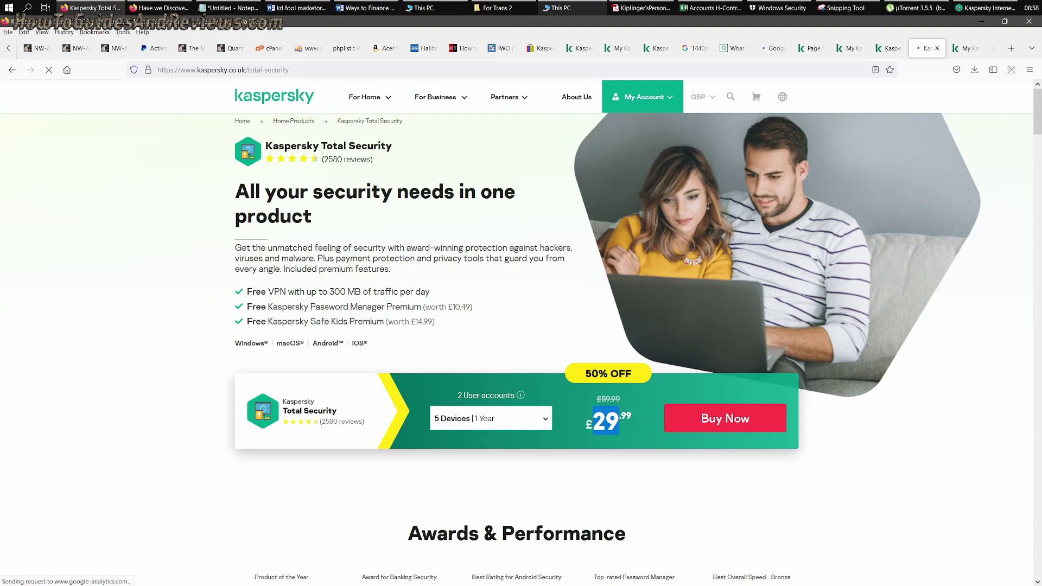
left_click(532, 49)
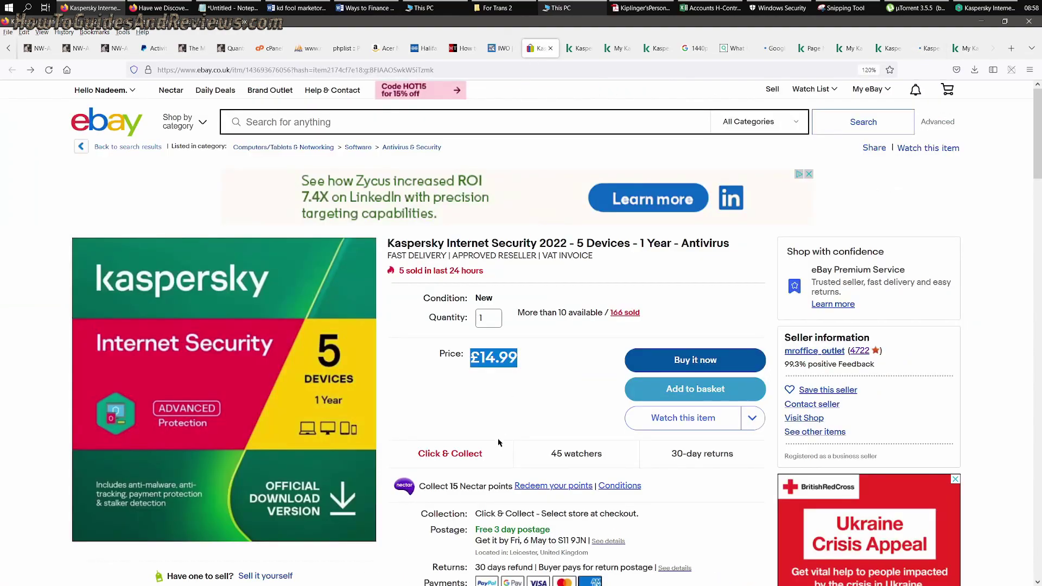
left_click(526, 385)
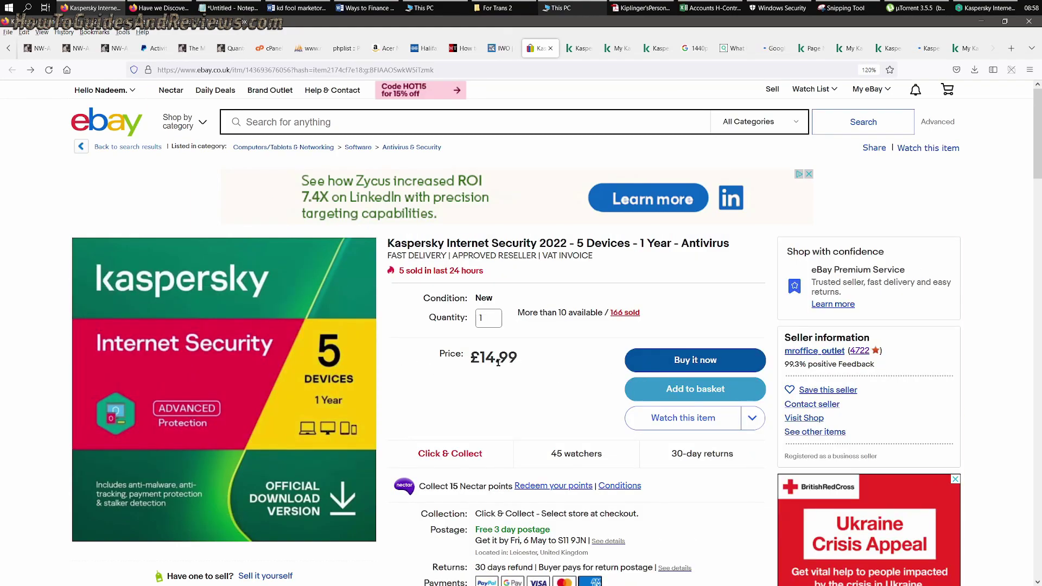
left_click_drag(518, 362, 434, 365)
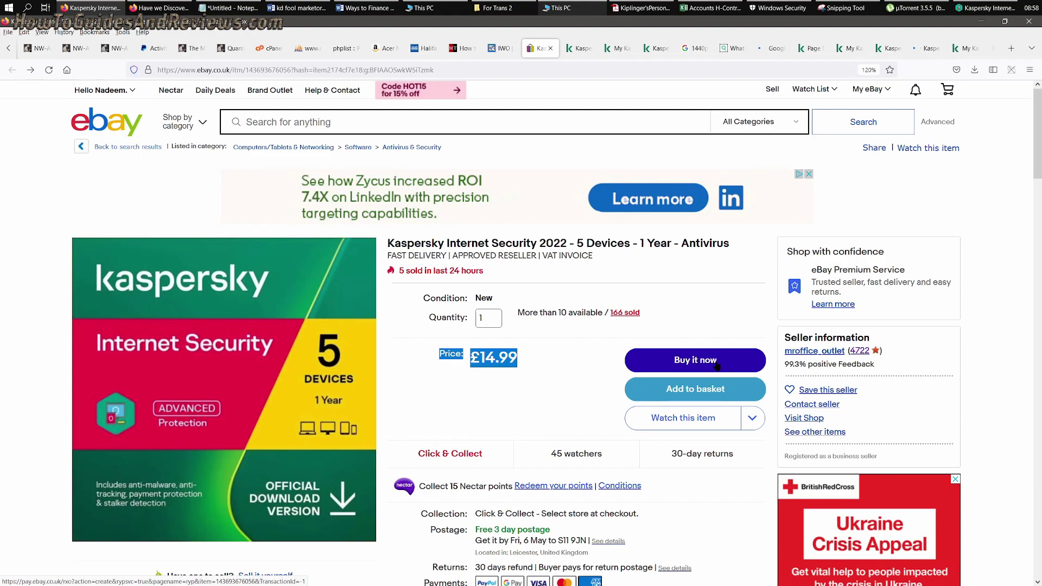
Buy the £14.99 Kaspersky Internet Security listing with Buy it now.
left_click(717, 367)
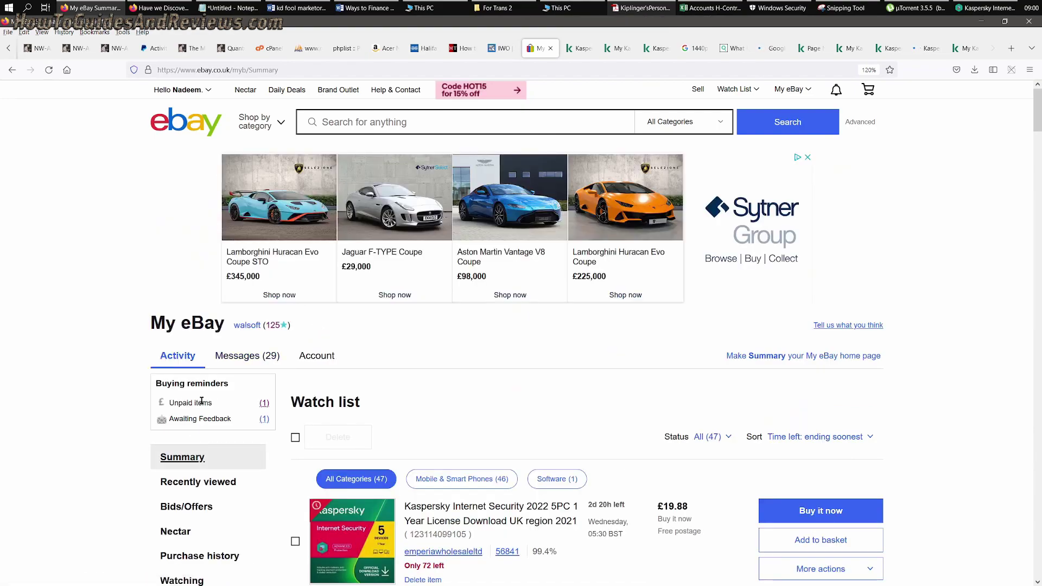
Open Unpaid items from My eBay Summary to see the pending £14.99 Kaspersky order.
scroll(463, 399, "down", 2)
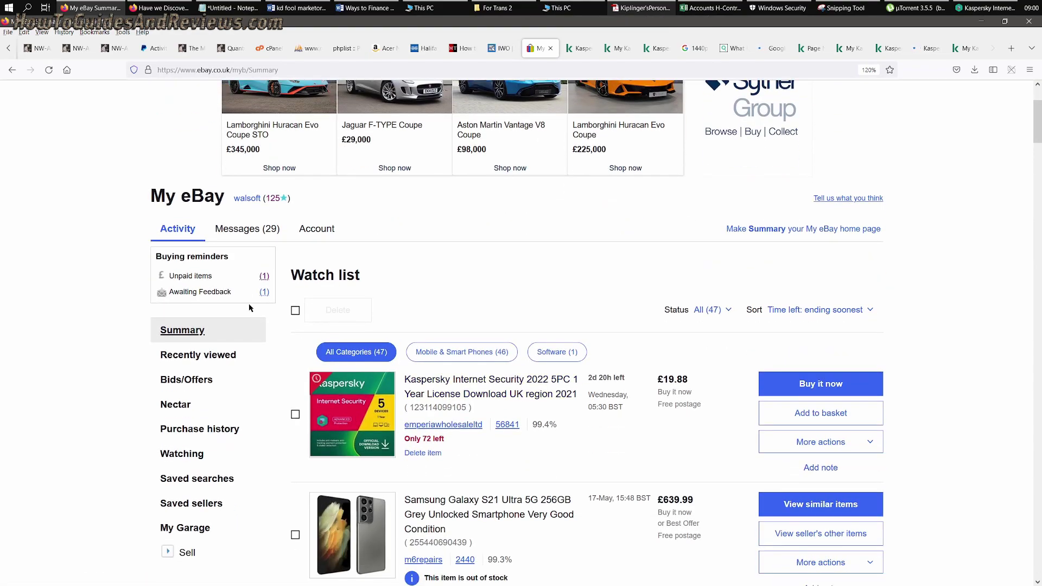
left_click(264, 280)
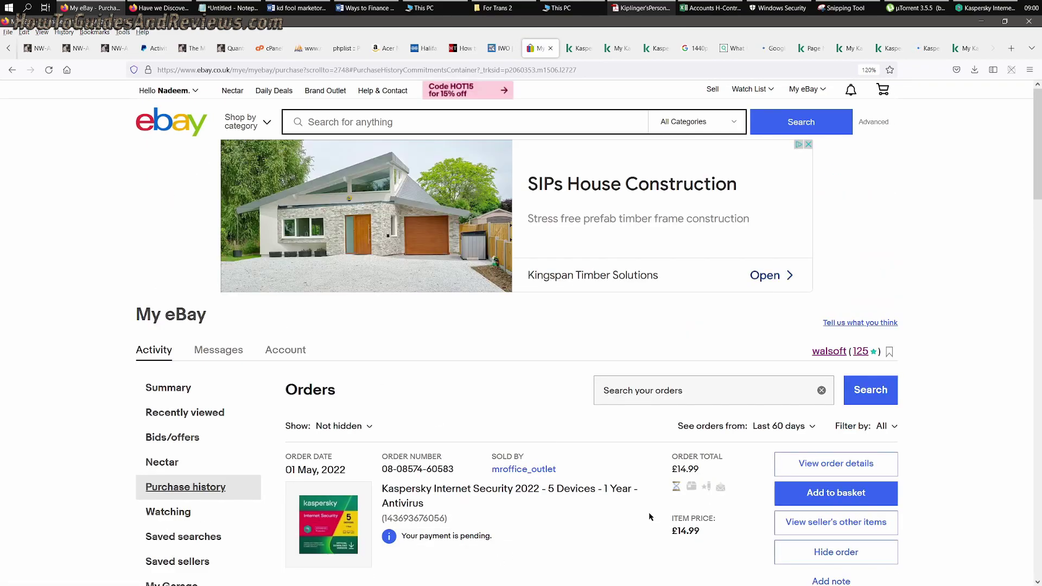
mouse_move(677, 494)
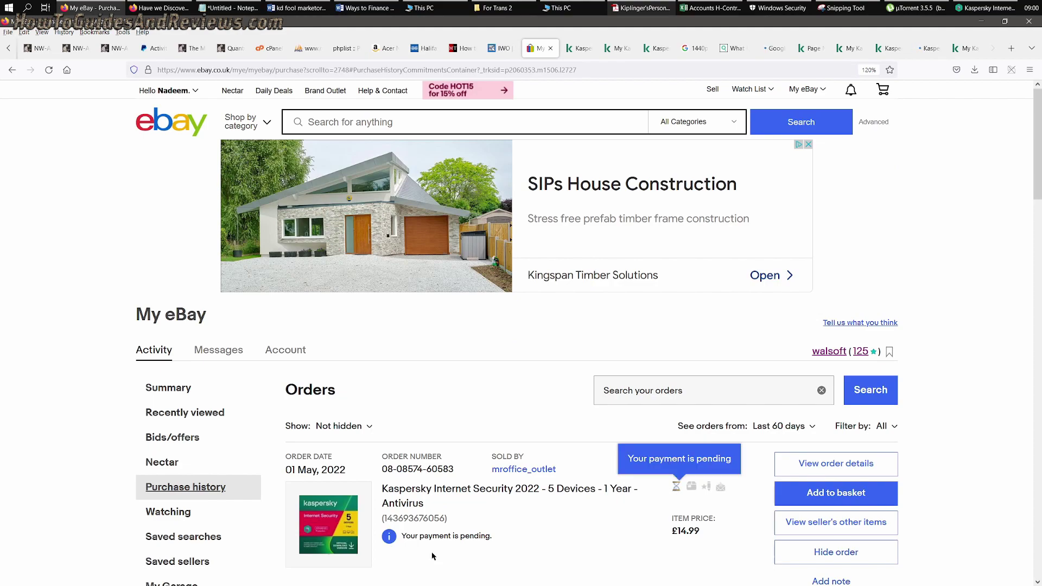
scroll(508, 537, "down", 2)
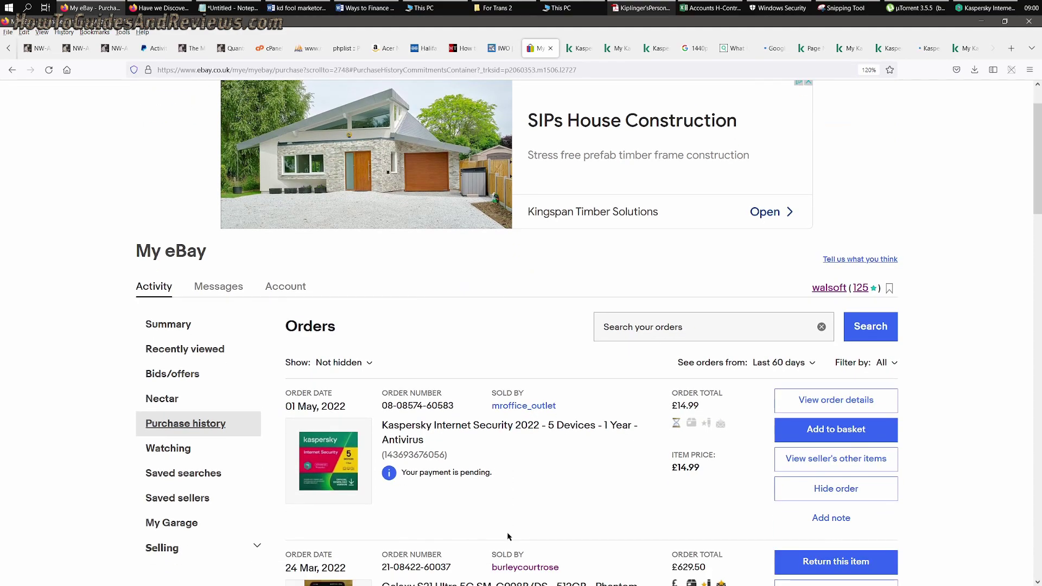
scroll(508, 536, "down", 2)
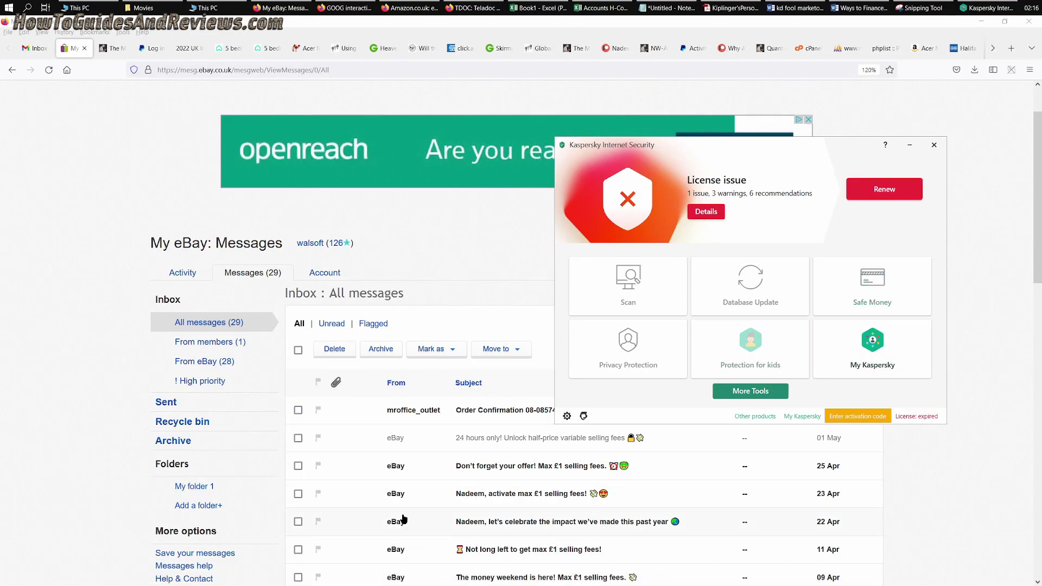
Bring up the eBay order message and start entering its activation code in Kaspersky.
left_click(477, 412)
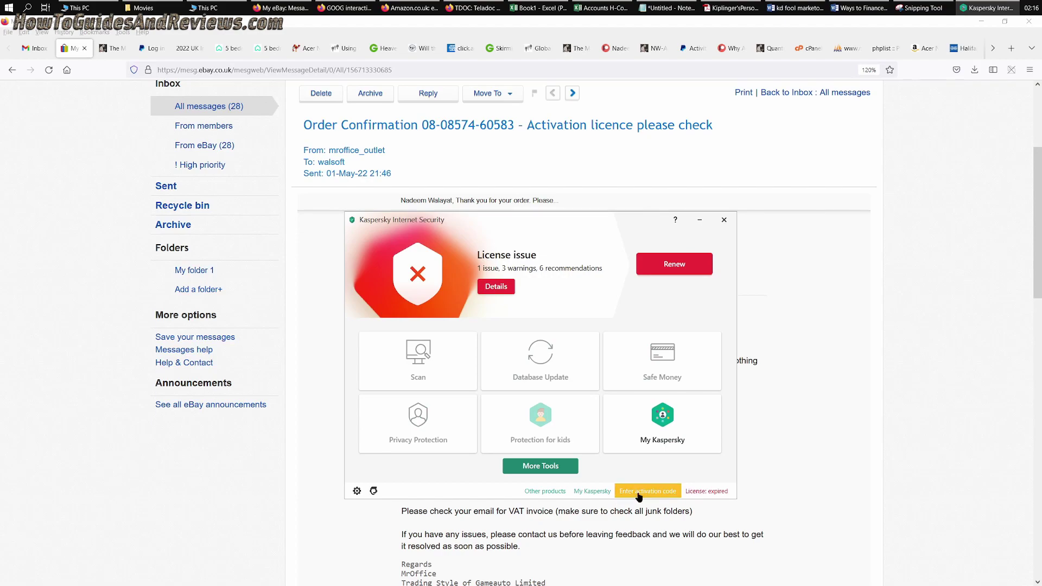
left_click(639, 495)
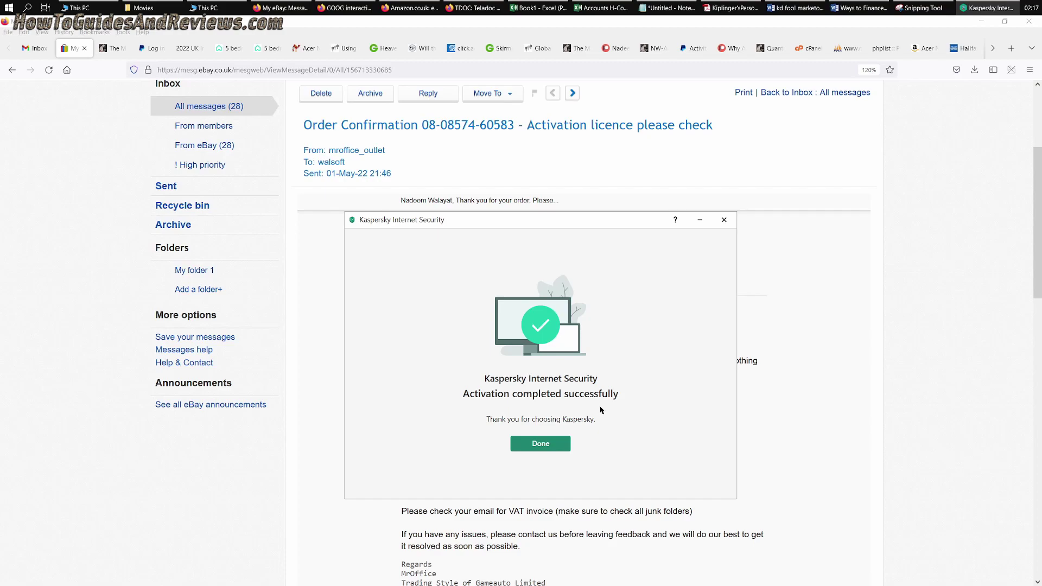
Check the licence shows 366 days remaining and refresh its status.
left_click(554, 445)
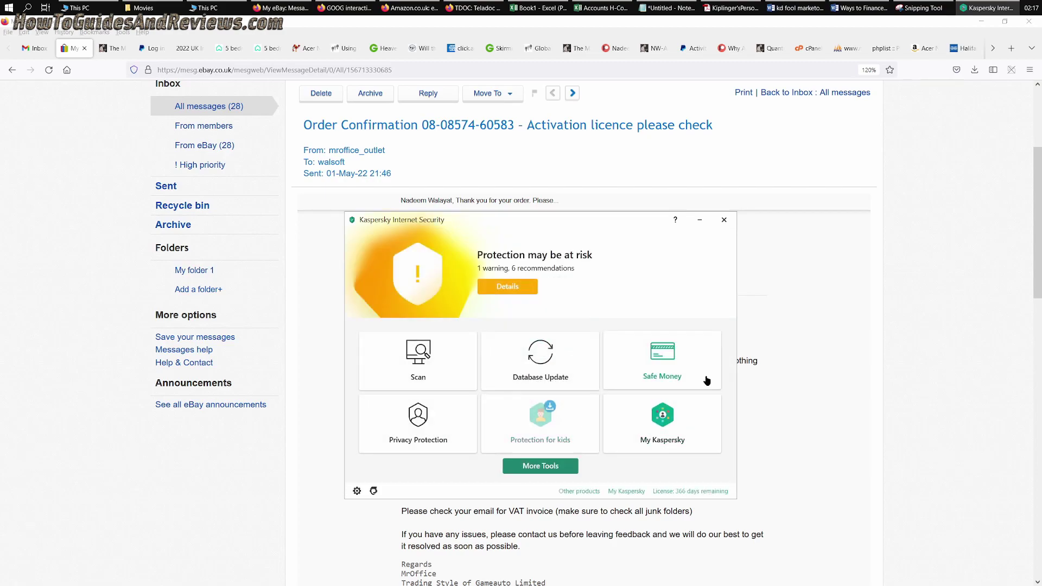
left_click(697, 492)
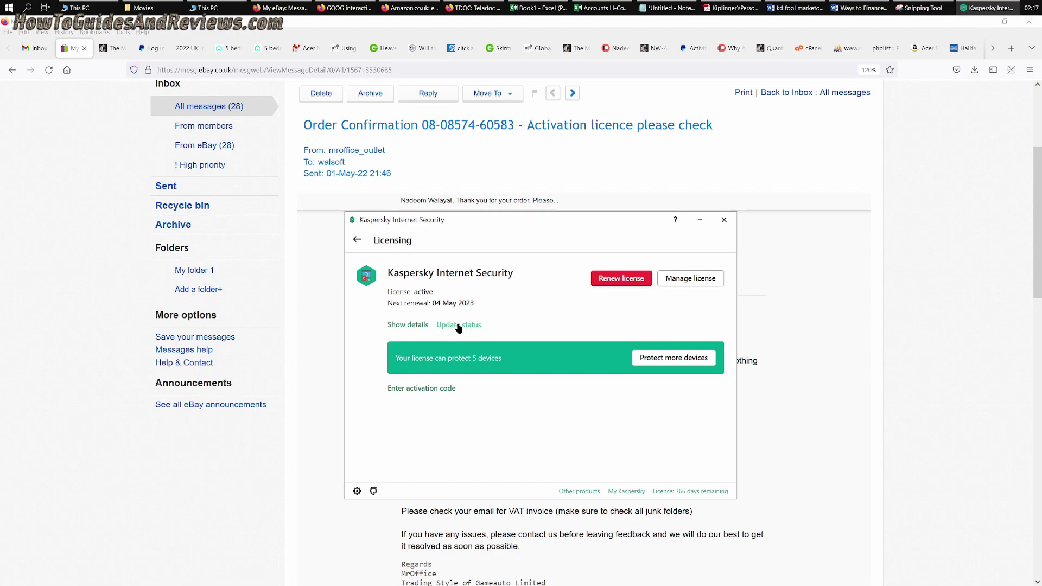
left_click(458, 326)
left_click(357, 239)
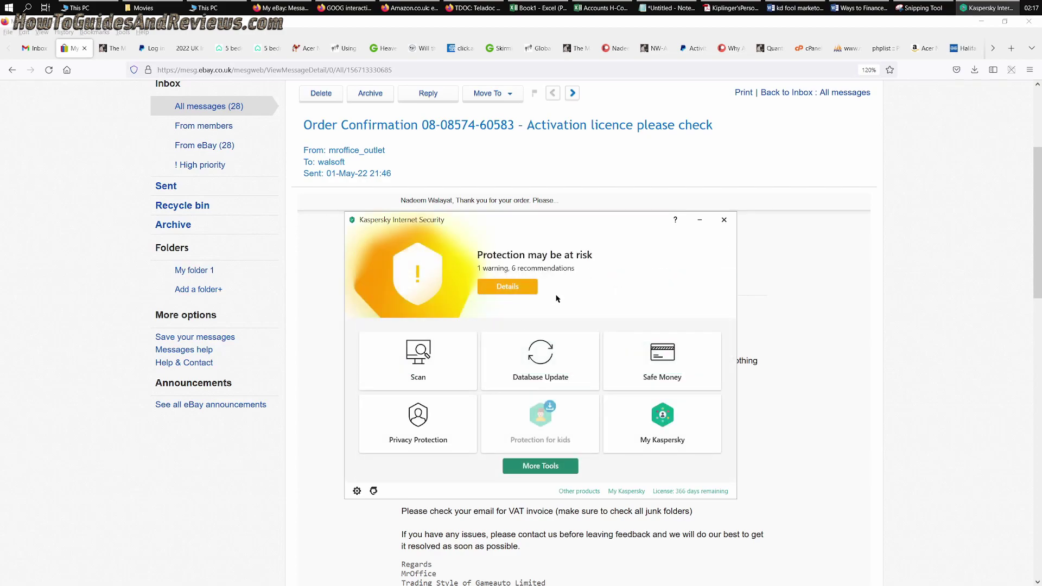
Review the protection warnings and recommendations, including the pending app updates, in Notification Center.
left_click(502, 287)
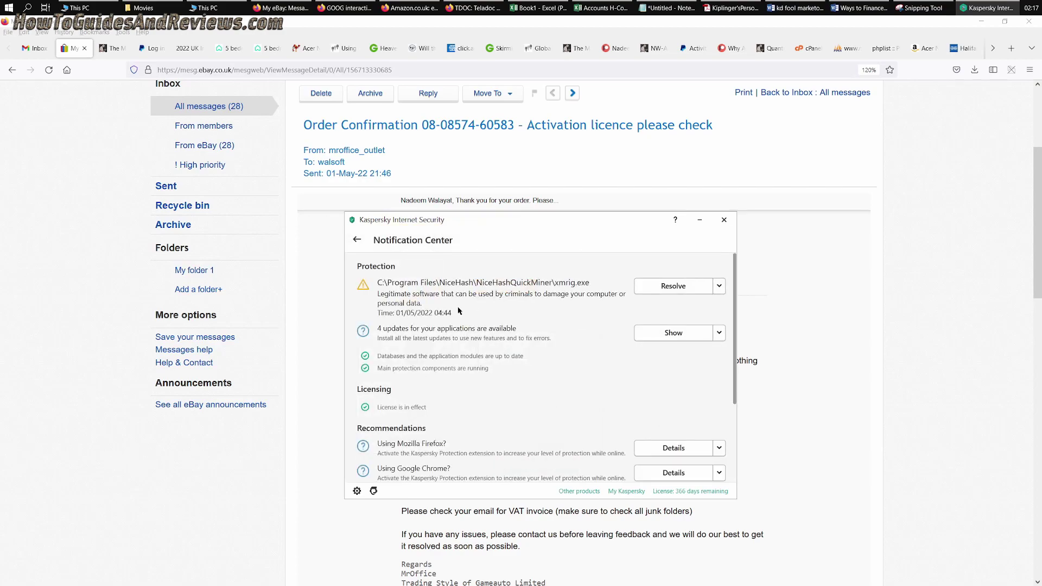
left_click(721, 334)
left_click(607, 344)
scroll(545, 436, "down", 1)
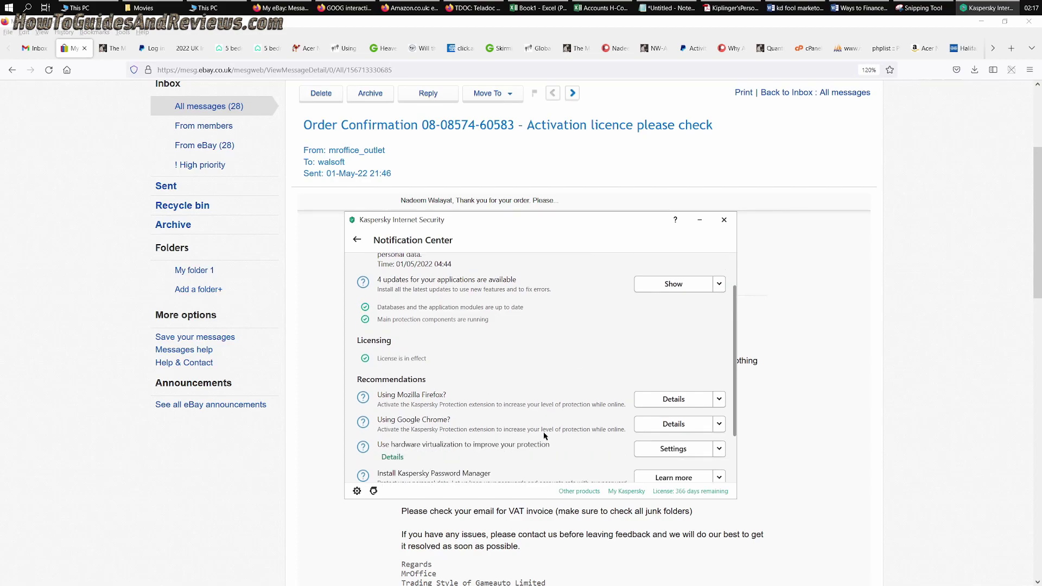
scroll(545, 436, "down", 2)
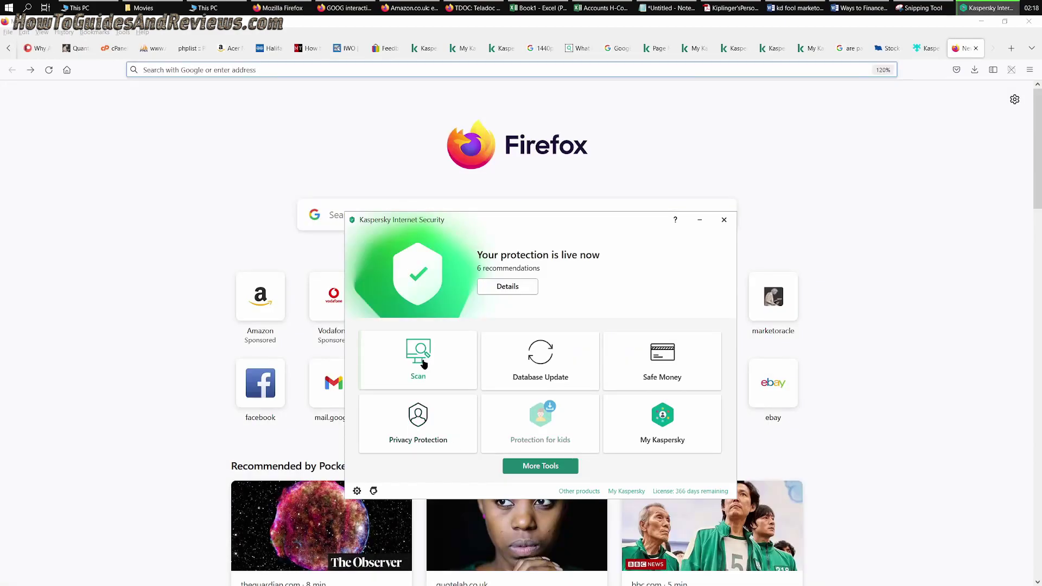
Run a virus database update, then return to the main protection screen.
left_click(518, 365)
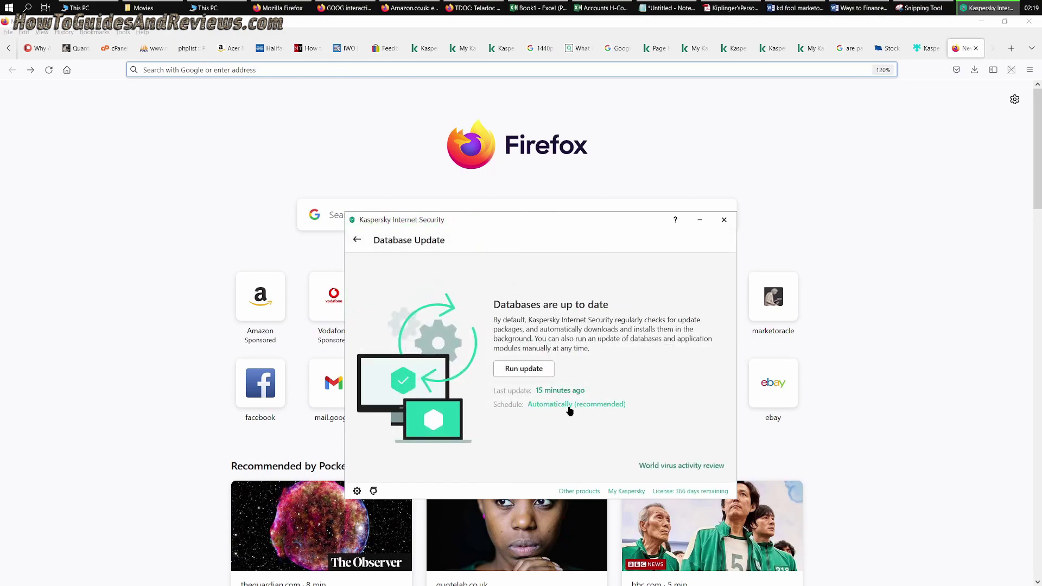
left_click(540, 370)
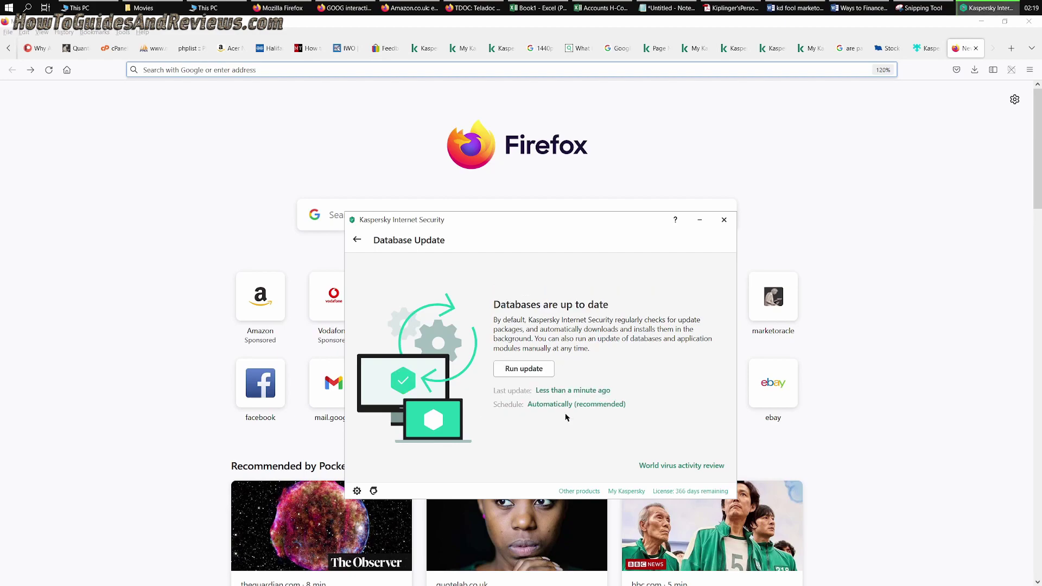
left_click(357, 240)
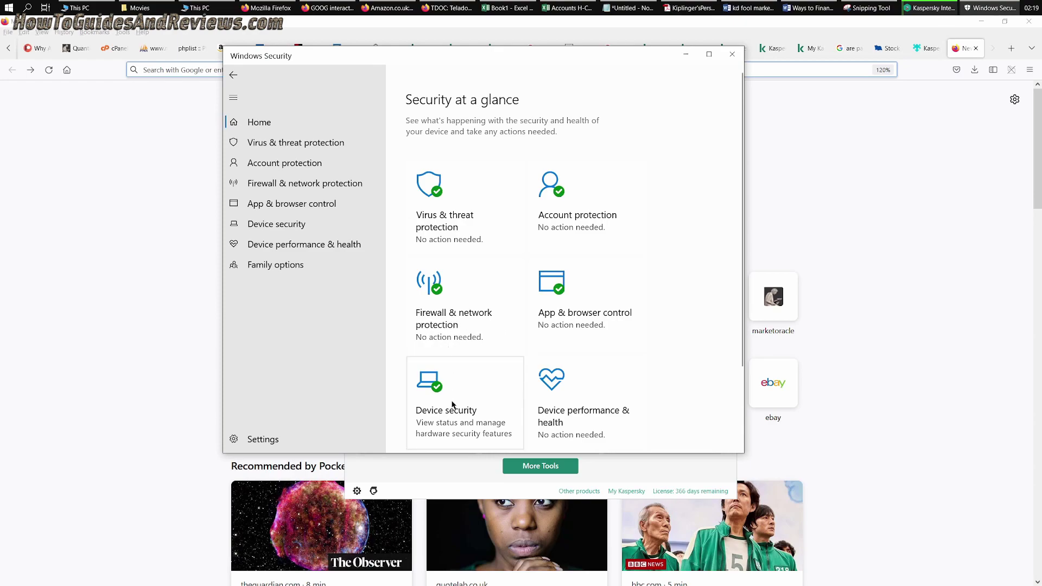
Confirm no Windows Security area needs action, close it, and move Kaspersky's window down-left.
scroll(535, 414, "down", 2)
scroll(595, 410, "up", 2)
left_click(732, 54)
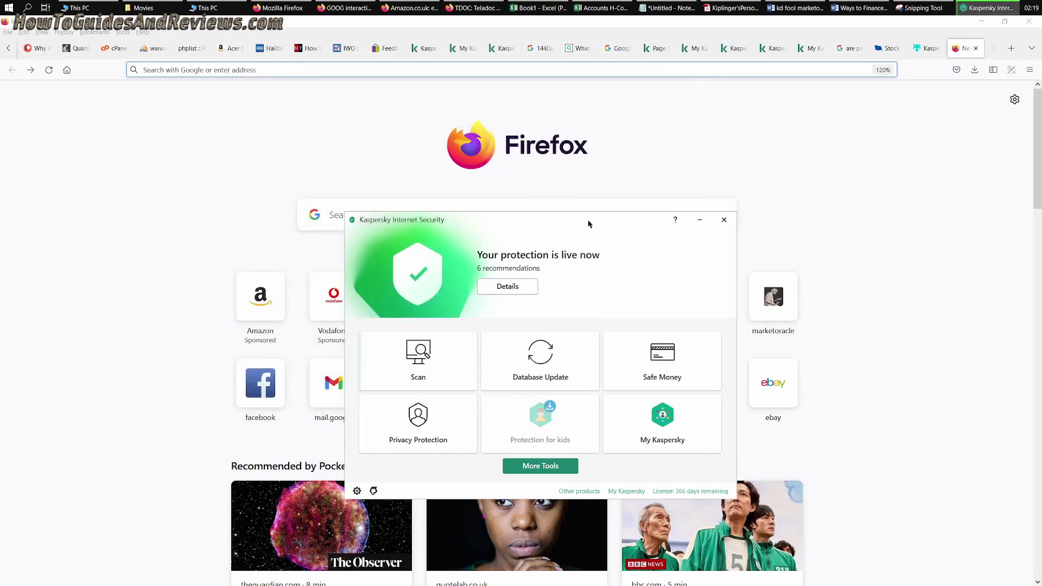
left_click_drag(589, 224, 517, 270)
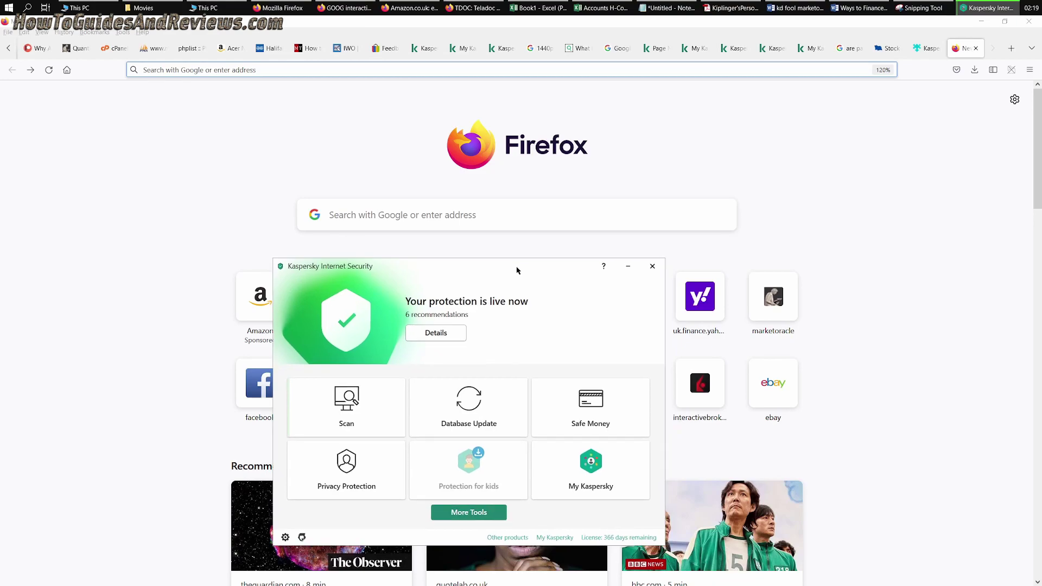